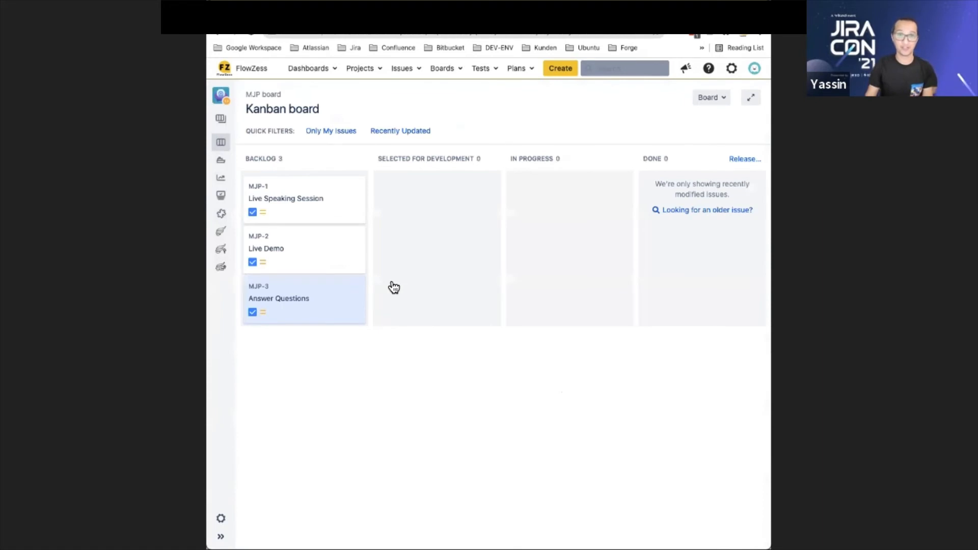
# View the full list of projects on the Jira Cloud site, and return to the MJP Kanban board on the server
pyautogui.click(222, 536)
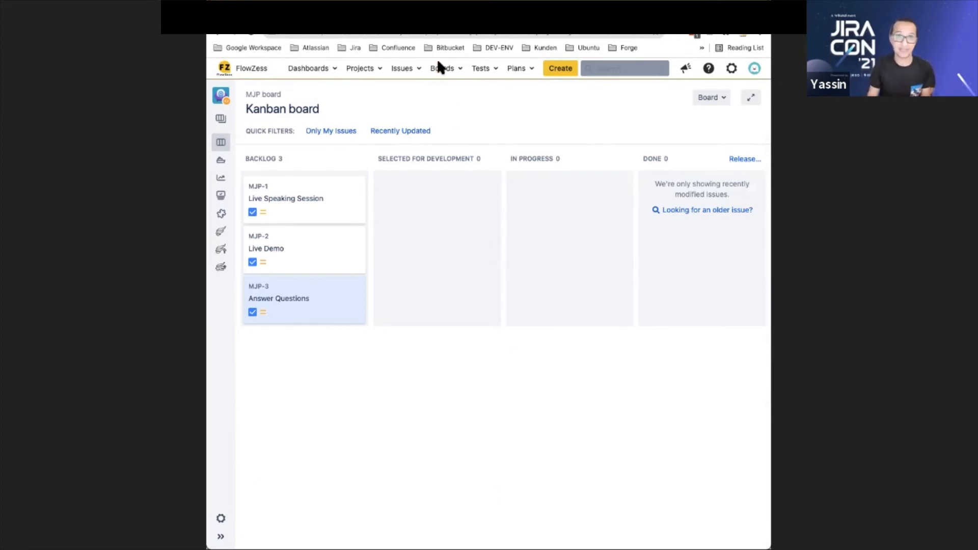
pyautogui.click(429, 10)
pyautogui.click(336, 75)
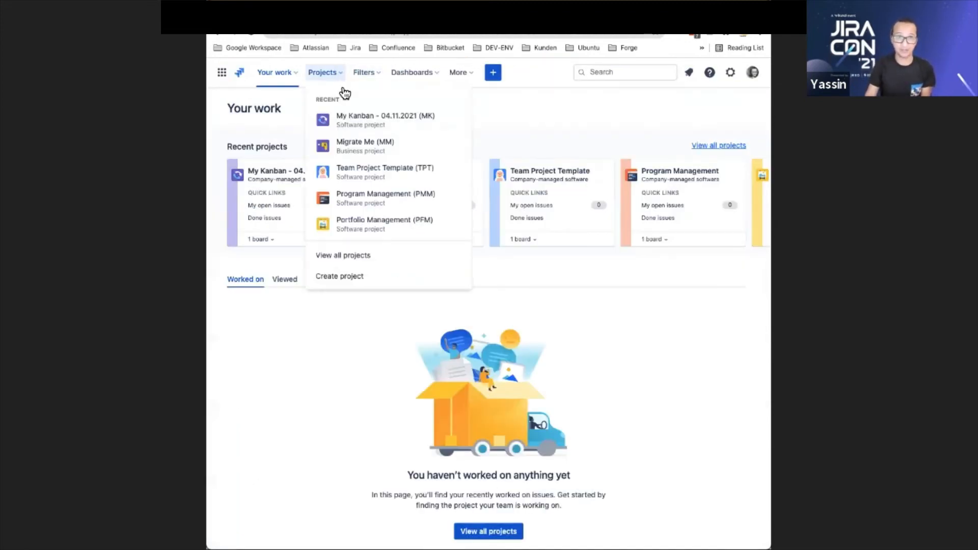
pyautogui.click(343, 256)
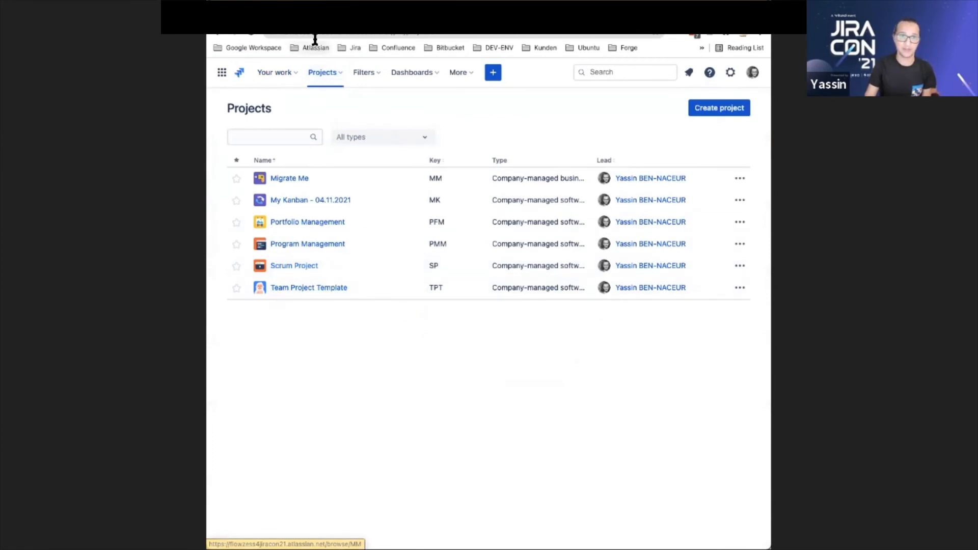
pyautogui.click(312, 10)
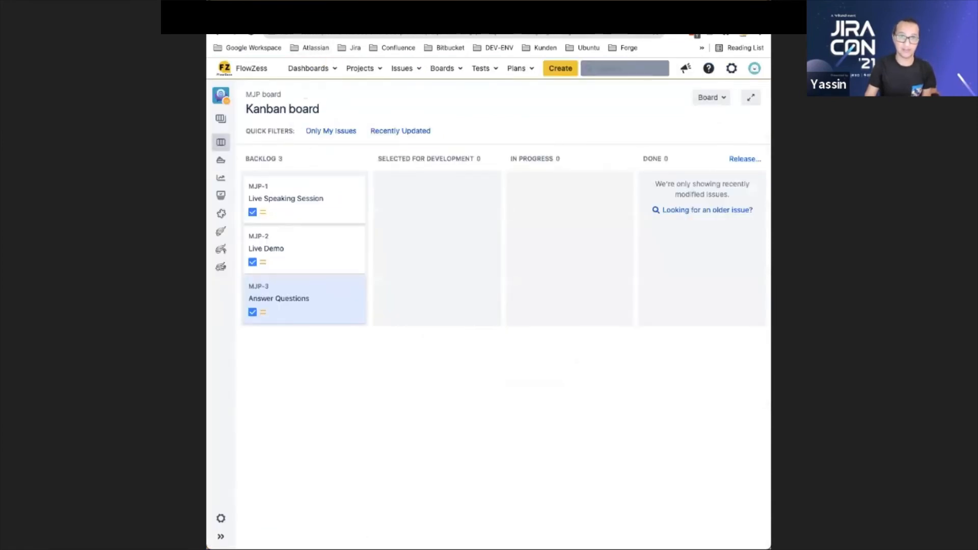
pyautogui.click(316, 10)
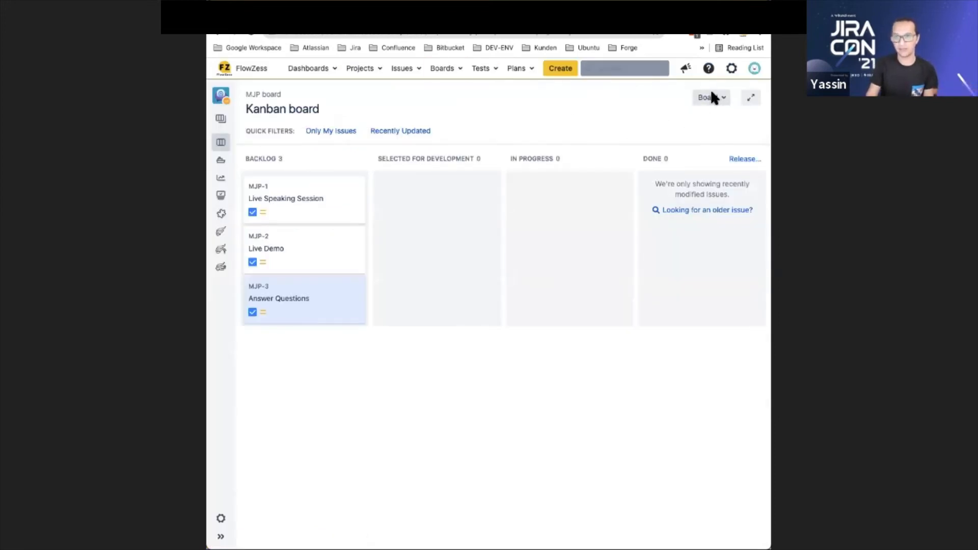
# Open the search for all issues in a separate tab, keeping the Kanban board open
pyautogui.click(732, 71)
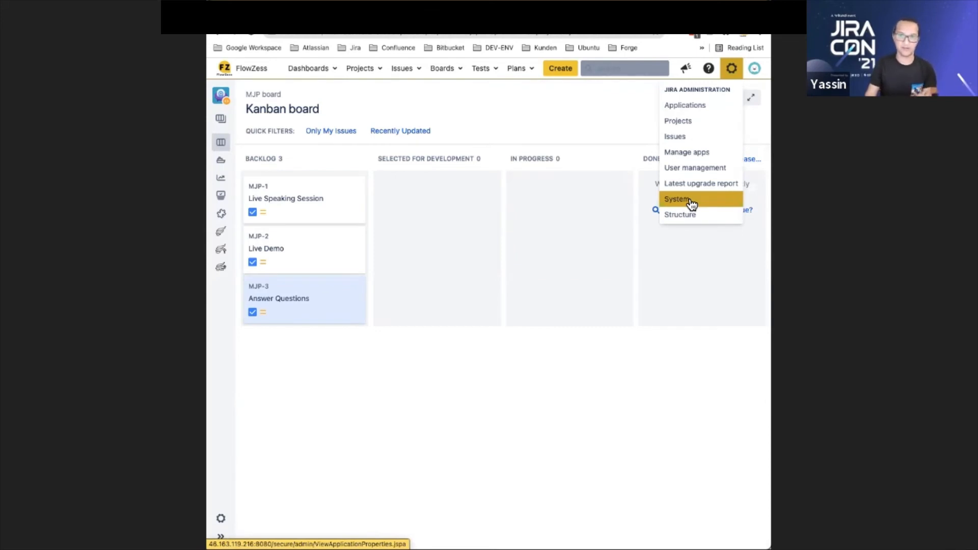
pyautogui.click(420, 76)
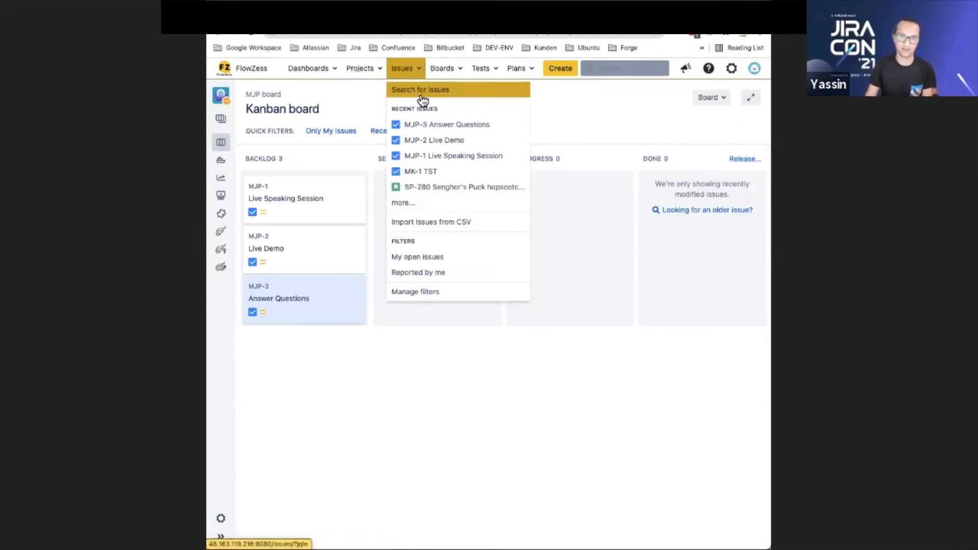
pyautogui.click(421, 95)
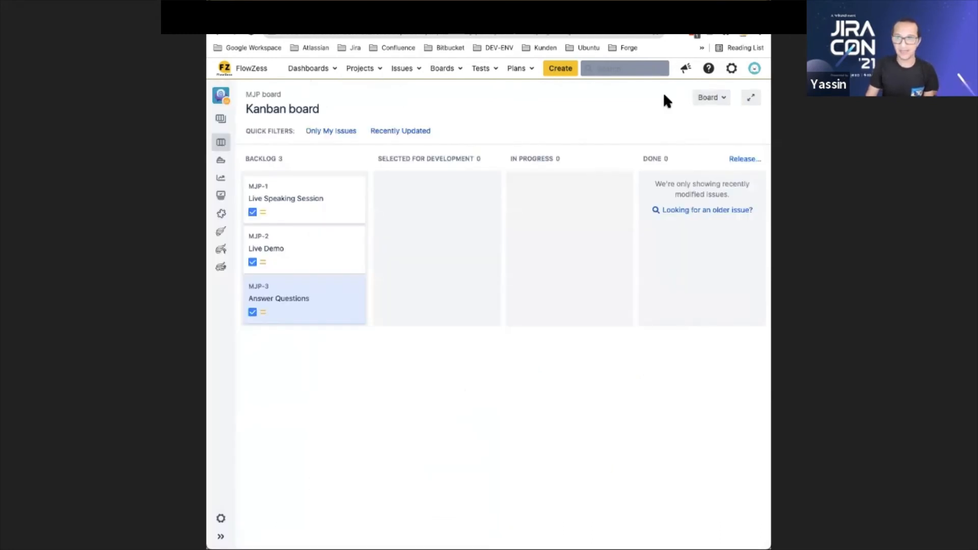
# Open the System administration and confirm administrator access with the account password
pyautogui.click(732, 68)
pyautogui.click(712, 199)
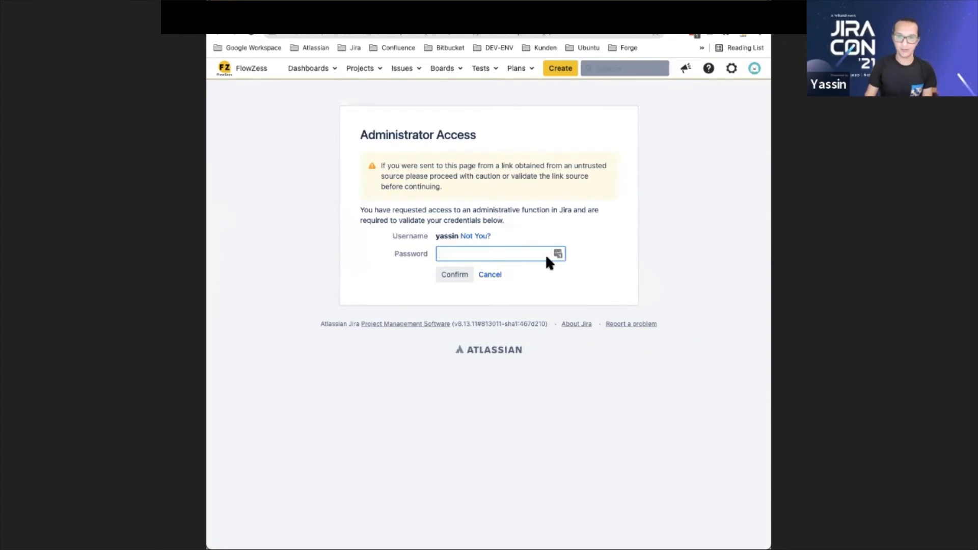
pyautogui.click(557, 254)
pyautogui.click(451, 321)
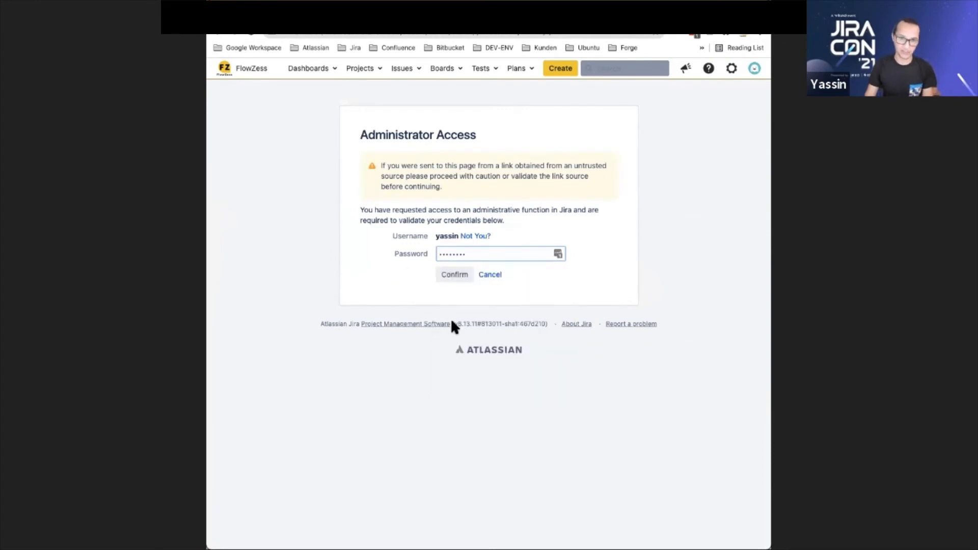
pyautogui.click(472, 280)
# Open the System info page and find the total number of issues in the Database Statistics
pyautogui.click(236, 242)
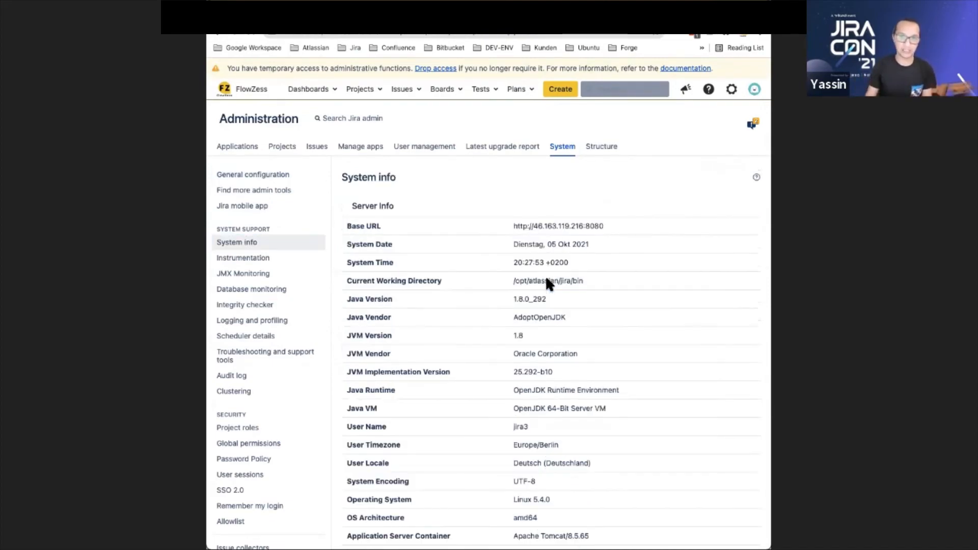
pyautogui.scroll(-8, 553, 291)
pyautogui.scroll(-20, 555, 291)
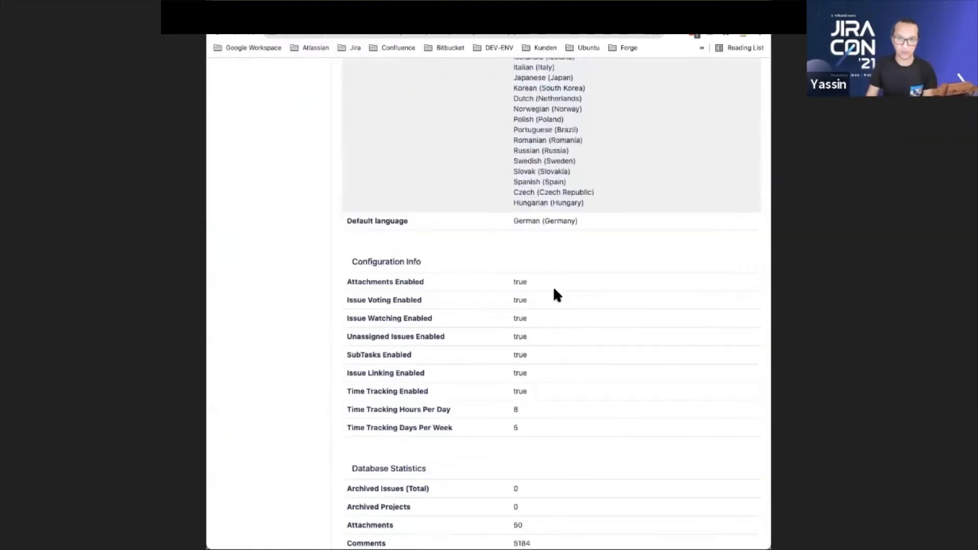
pyautogui.scroll(-1, 552, 301)
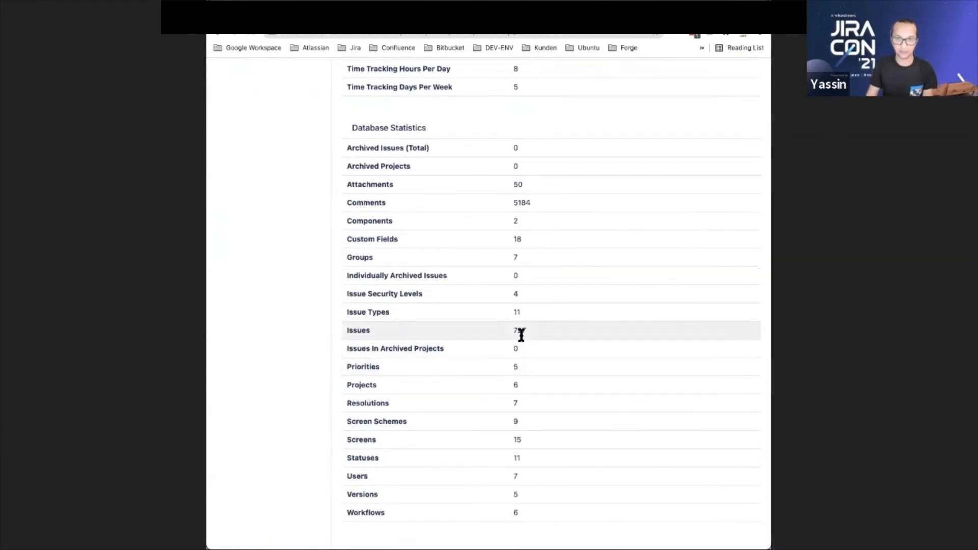
pyautogui.doubleClick(520, 331)
# Compare the issue total in the Database Statistics with the number of results in the issue search
pyautogui.hotkey('ctrl', 'Tab')
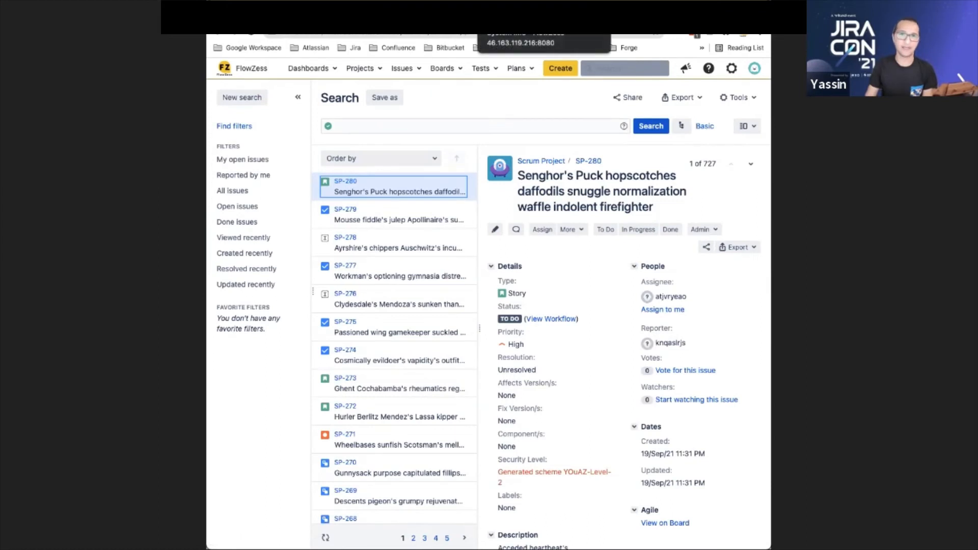
pyautogui.click(515, 15)
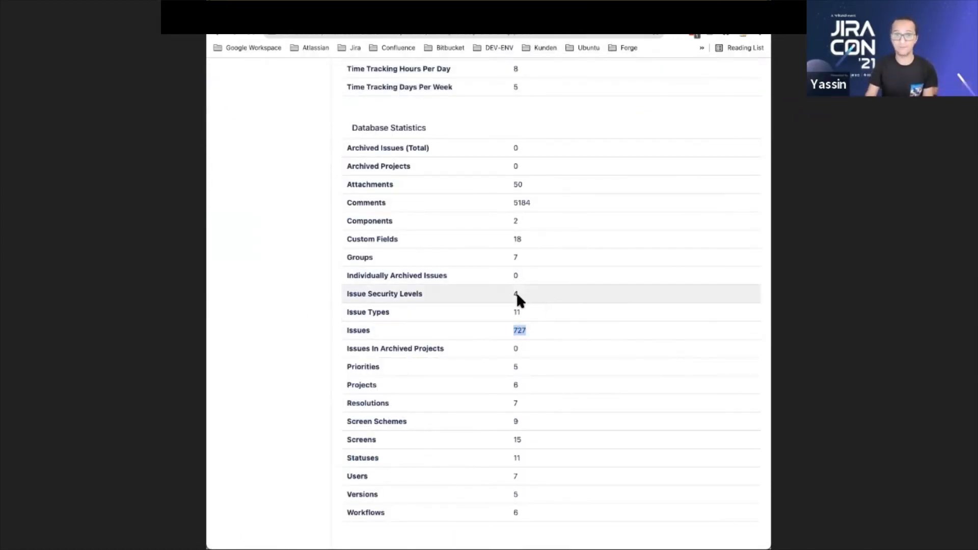
pyautogui.scroll(-1, 427, 144)
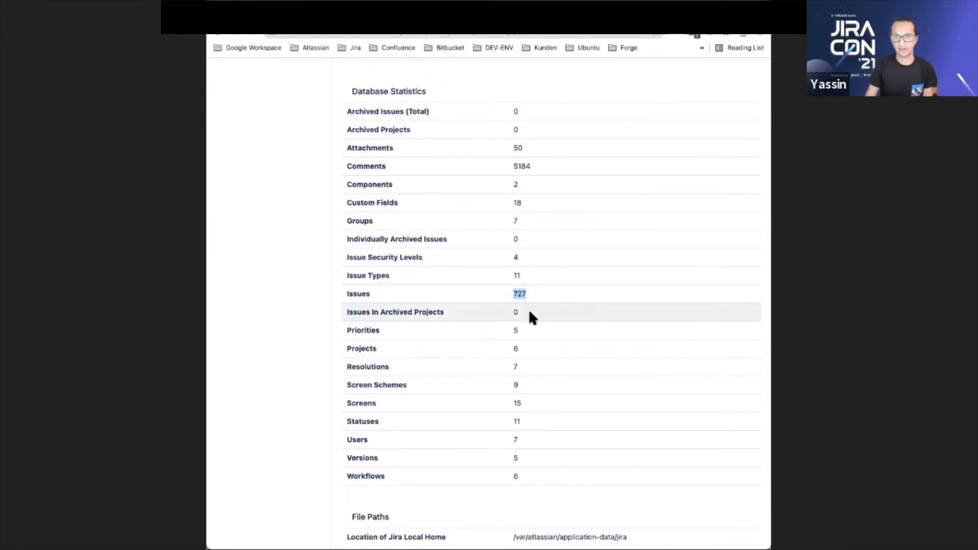
pyautogui.hotkey('ctrl', 'Tab')
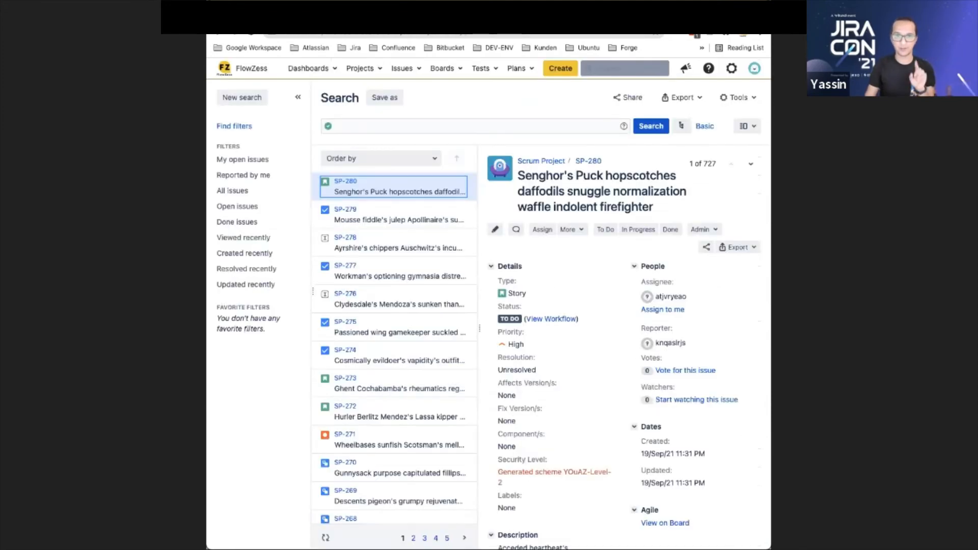
pyautogui.hotkey('ctrl', 'shift', 'Tab')
# Open the Home Directory Browser from the app management area of the administration
pyautogui.scroll(15, 397, 135)
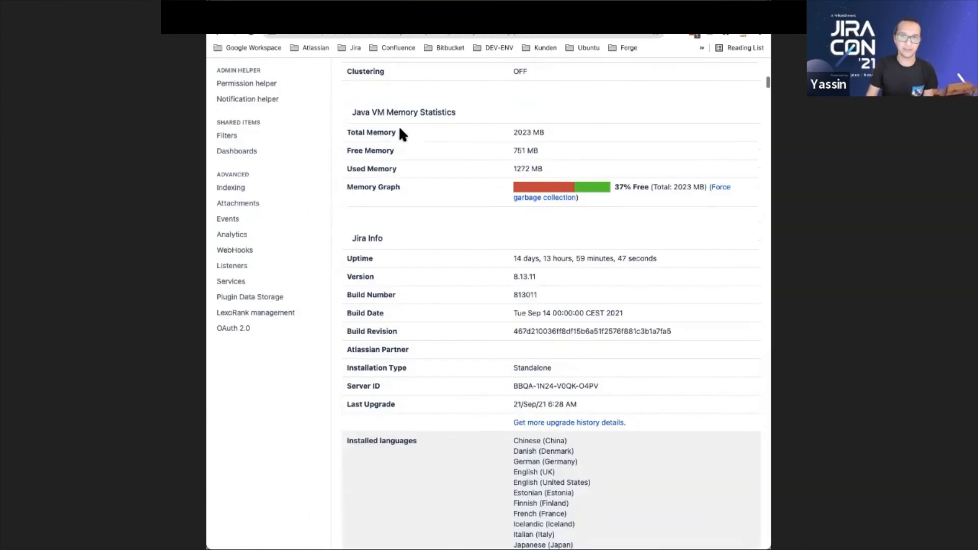
pyautogui.scroll(10, 398, 134)
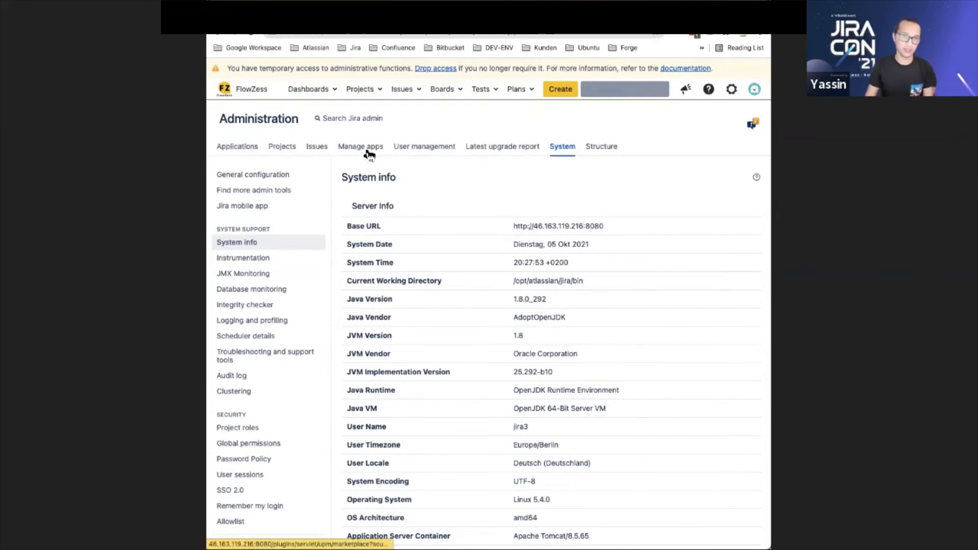
pyautogui.click(373, 152)
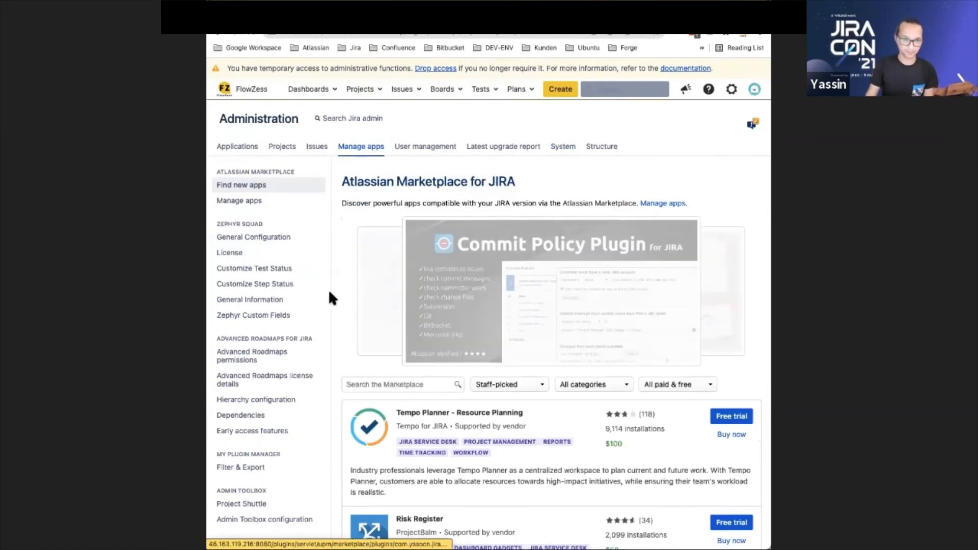
pyautogui.scroll(-8, 305, 254)
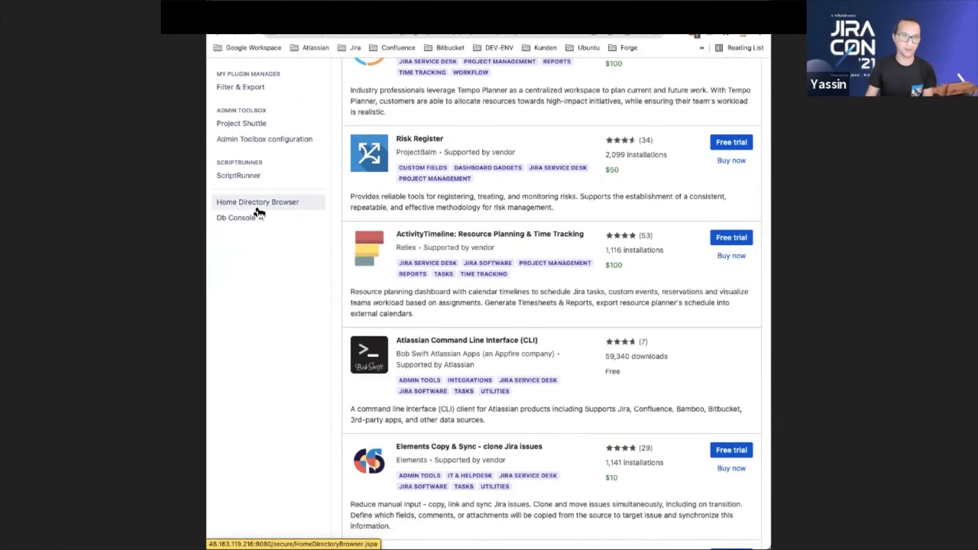
pyautogui.click(257, 209)
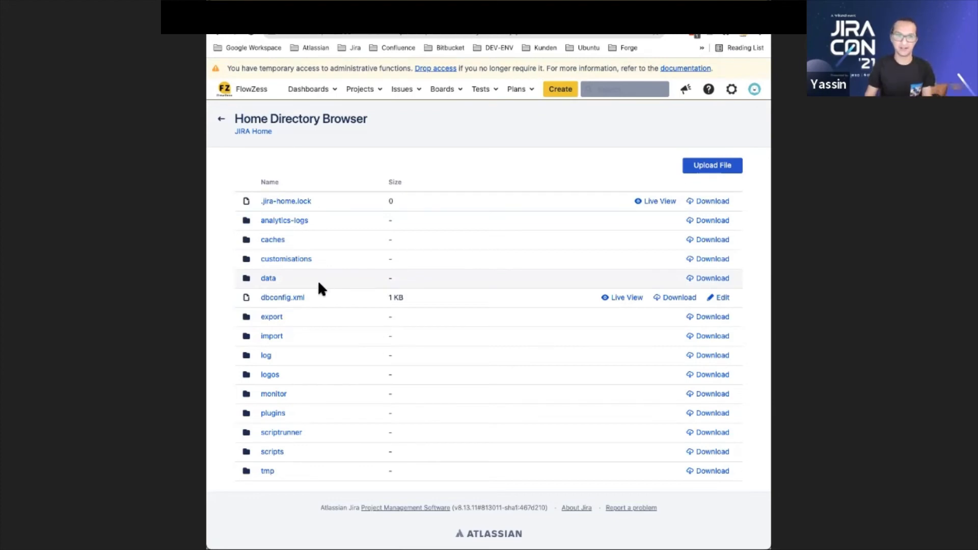
# Look through the backup archives in the export folder of the Jira home directory, and leave the folder
pyautogui.click(275, 318)
pyautogui.scroll(-7, 313, 229)
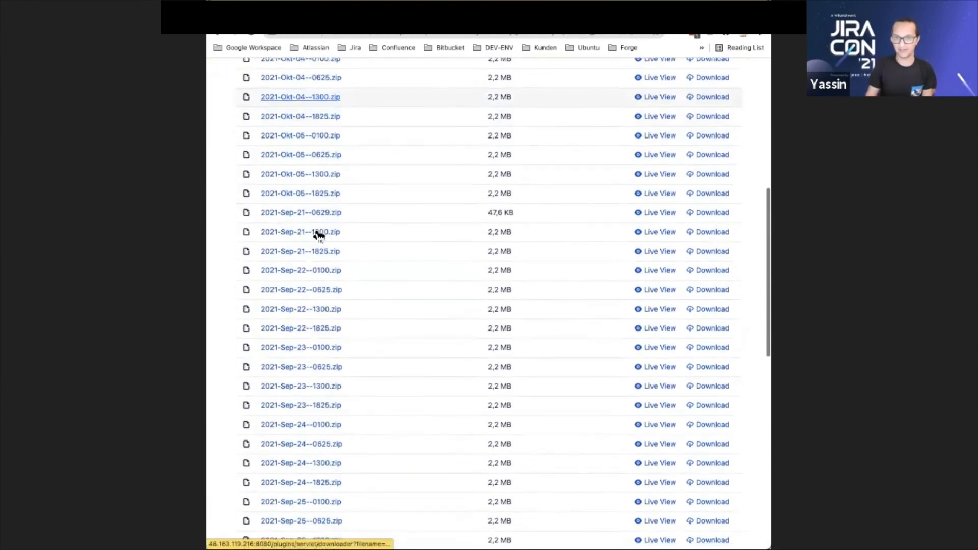
pyautogui.scroll(8, 316, 232)
pyautogui.click(218, 33)
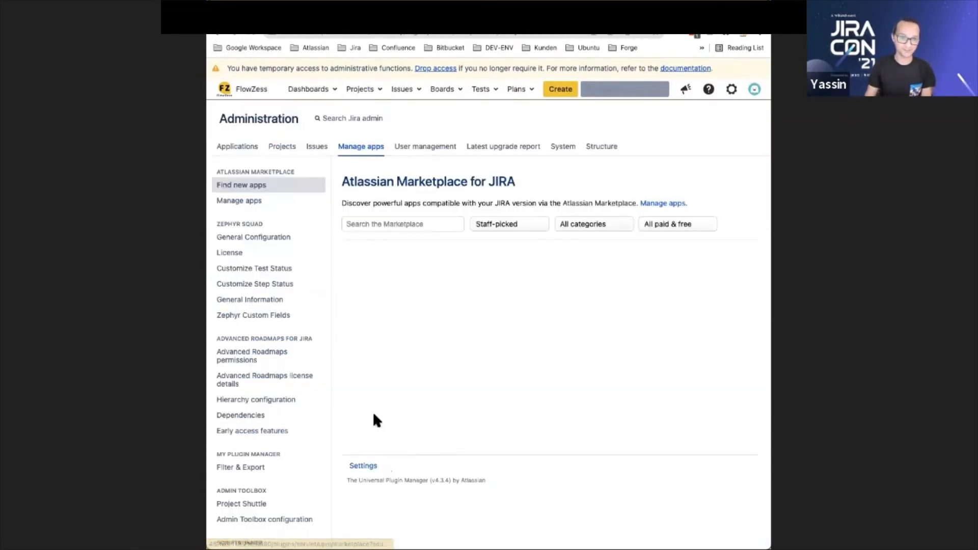
# Open the Database Console and view the tables available to query, without selecting one
pyautogui.scroll(-15, 300, 423)
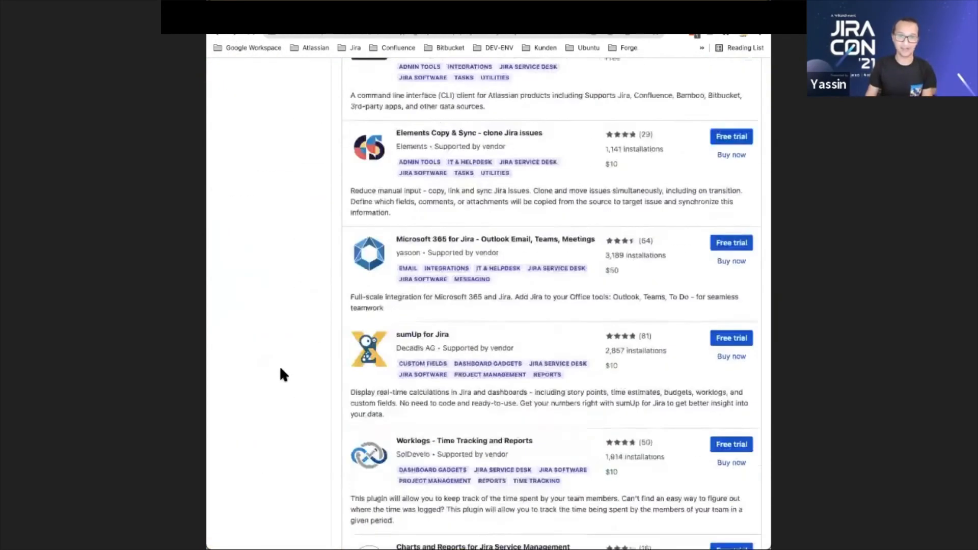
pyautogui.scroll(-3, 280, 365)
pyautogui.scroll(20, 265, 336)
pyautogui.click(255, 313)
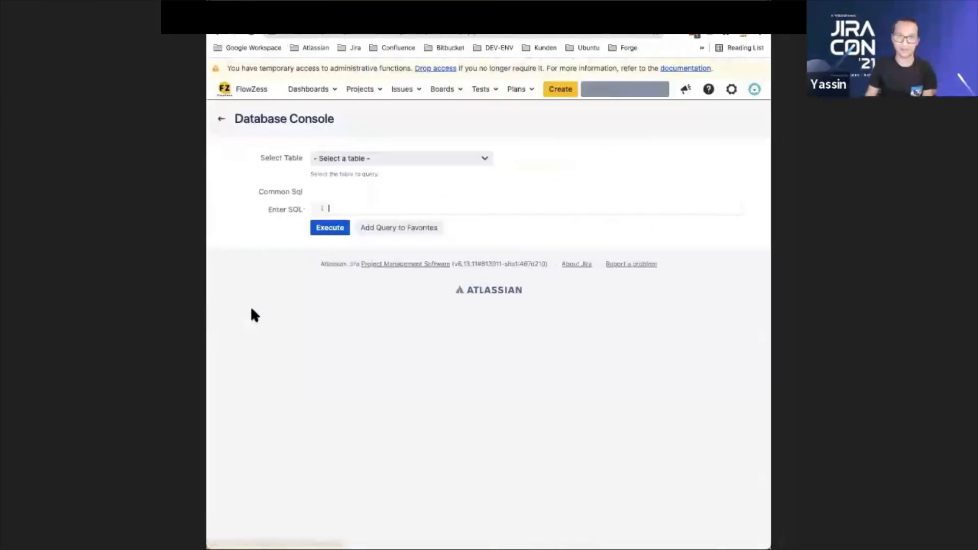
pyautogui.click(344, 159)
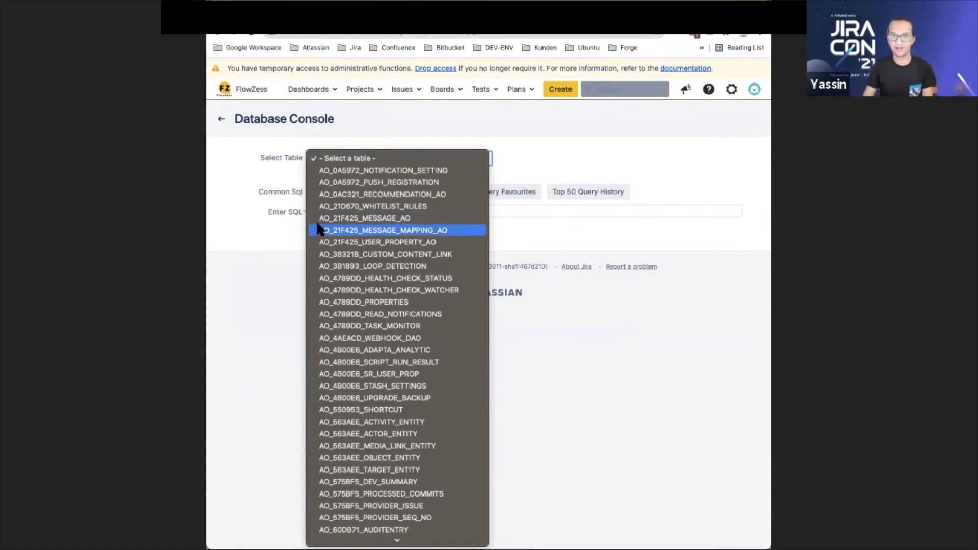
pyautogui.click(288, 230)
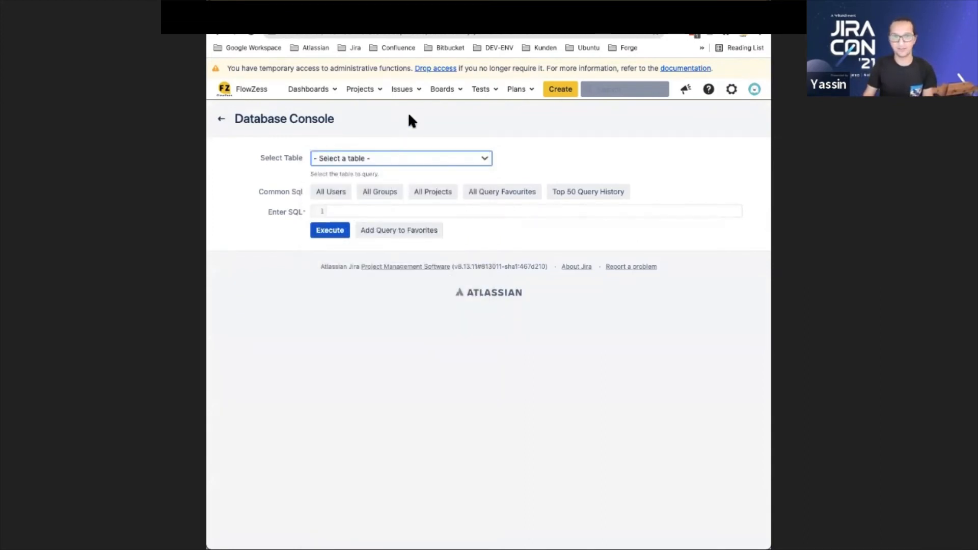
# Open the Workflow report in the Issues administration
pyautogui.click(731, 90)
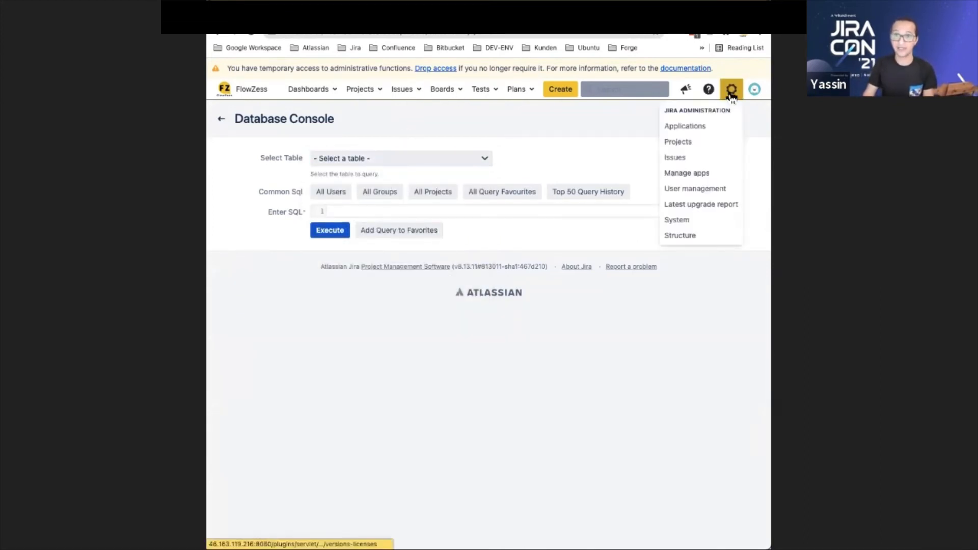
pyautogui.click(697, 158)
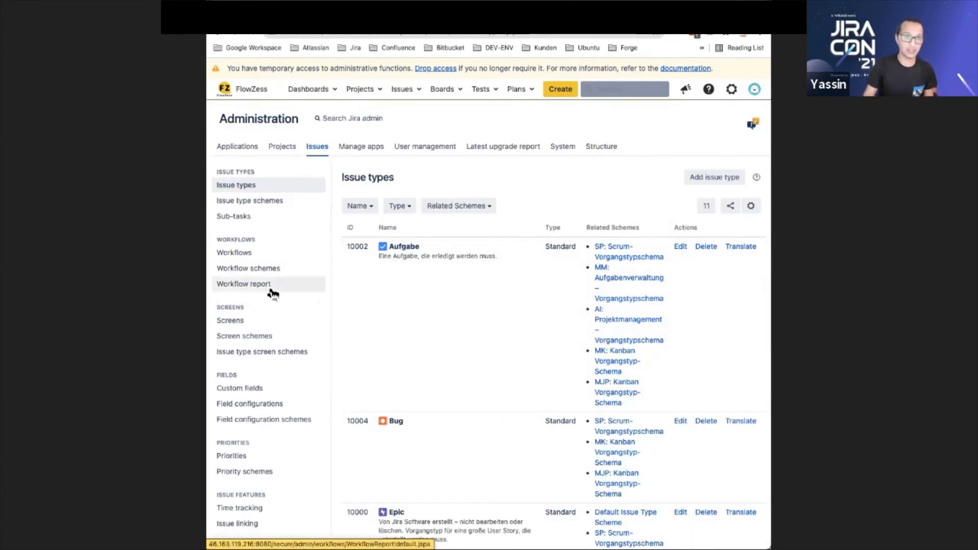
pyautogui.click(272, 294)
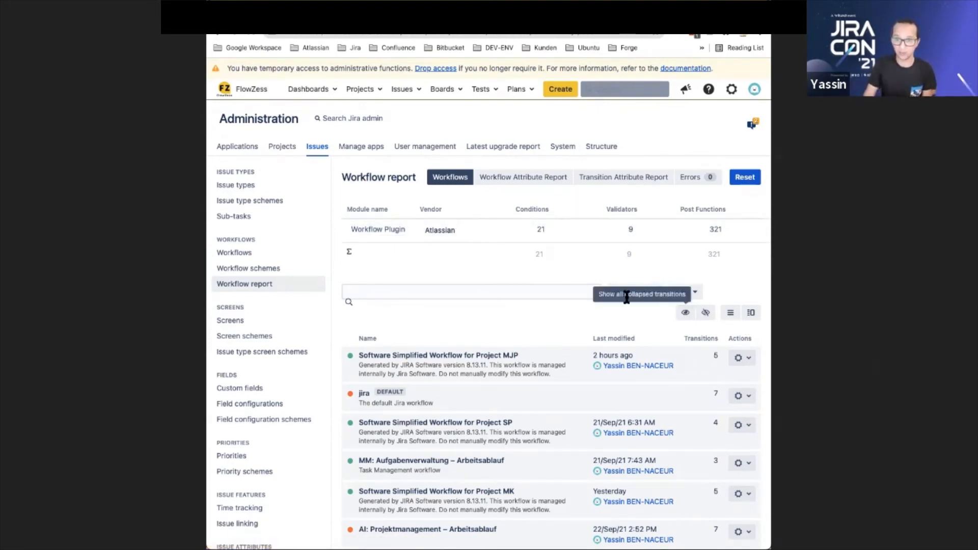
# Filter the workflow report to active workflows only by excluding draft and inactive ones
pyautogui.click(683, 292)
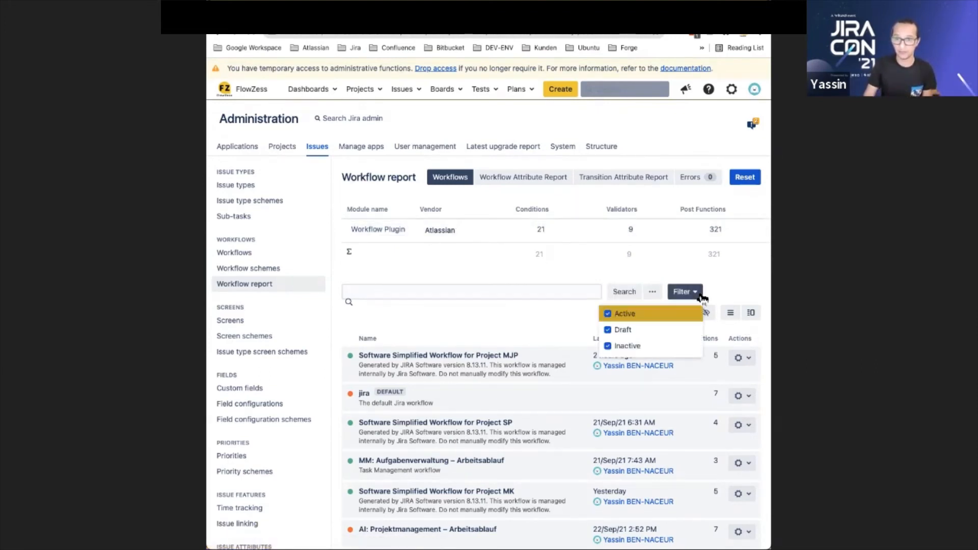
pyautogui.click(625, 330)
pyautogui.click(625, 347)
pyautogui.click(568, 320)
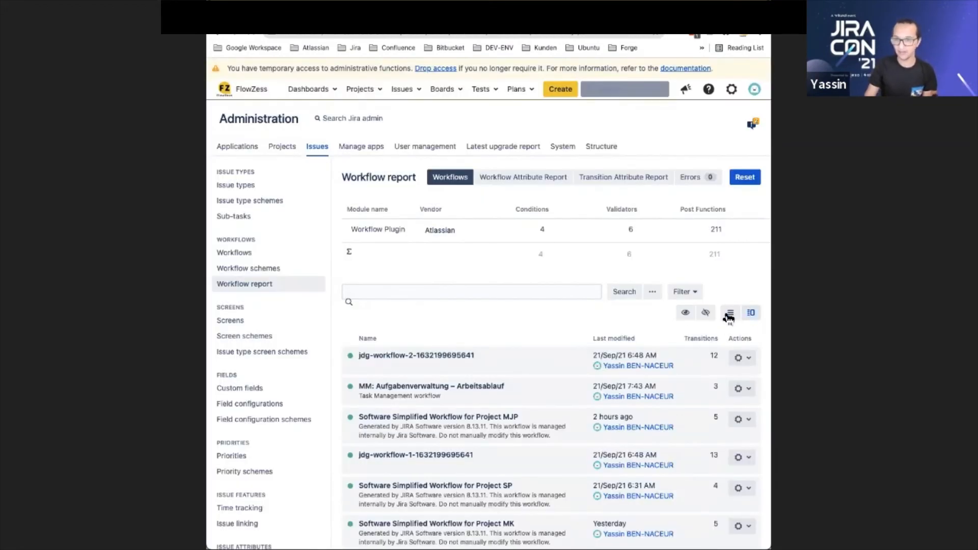
# Expand the transition details of the listed workflows and examine their post functions and validators
pyautogui.click(730, 312)
pyautogui.scroll(-15, 605, 323)
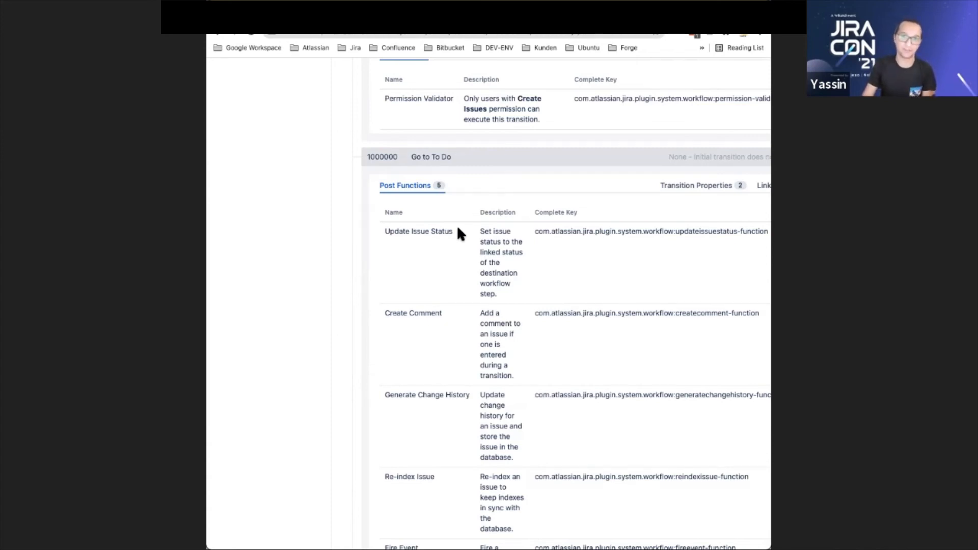
pyautogui.scroll(15, 519, 124)
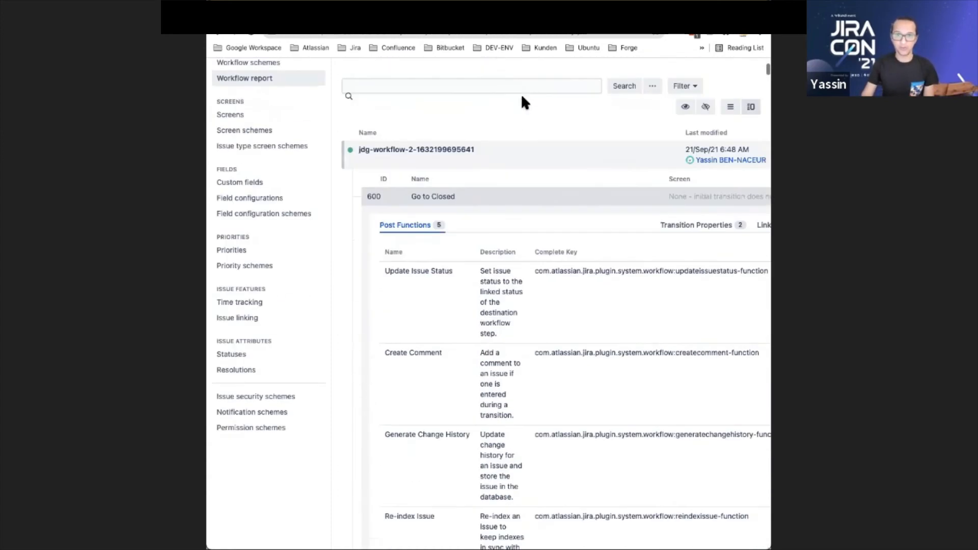
# Open the list of user-installed apps in the administration and view the details of the Jira Cloud Migration Assistant
pyautogui.scroll(5, 522, 96)
pyautogui.click(566, 146)
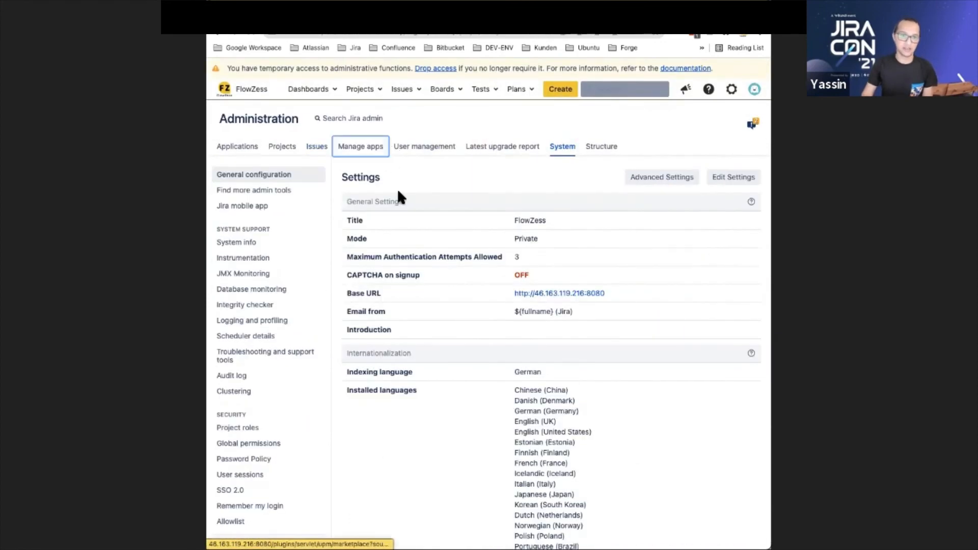
pyautogui.click(254, 200)
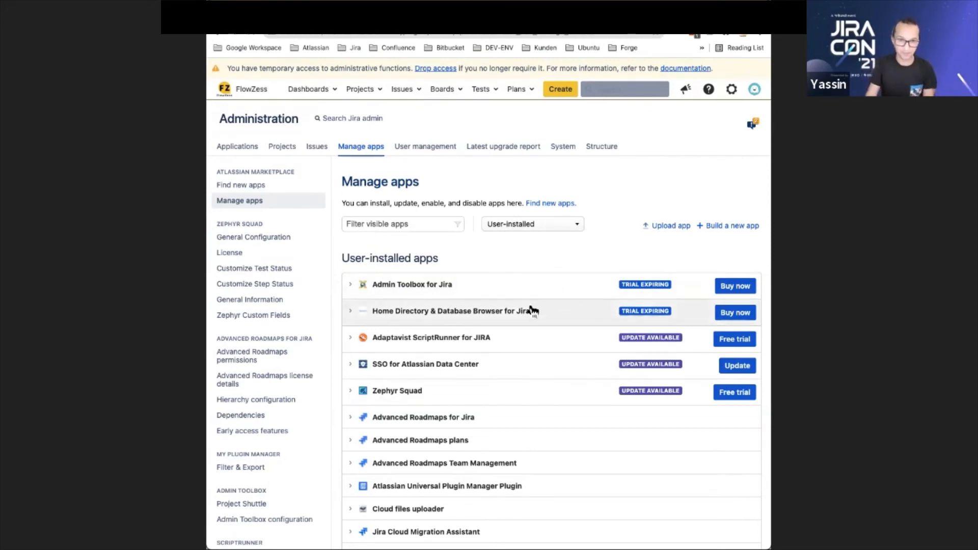
pyautogui.scroll(-3, 533, 311)
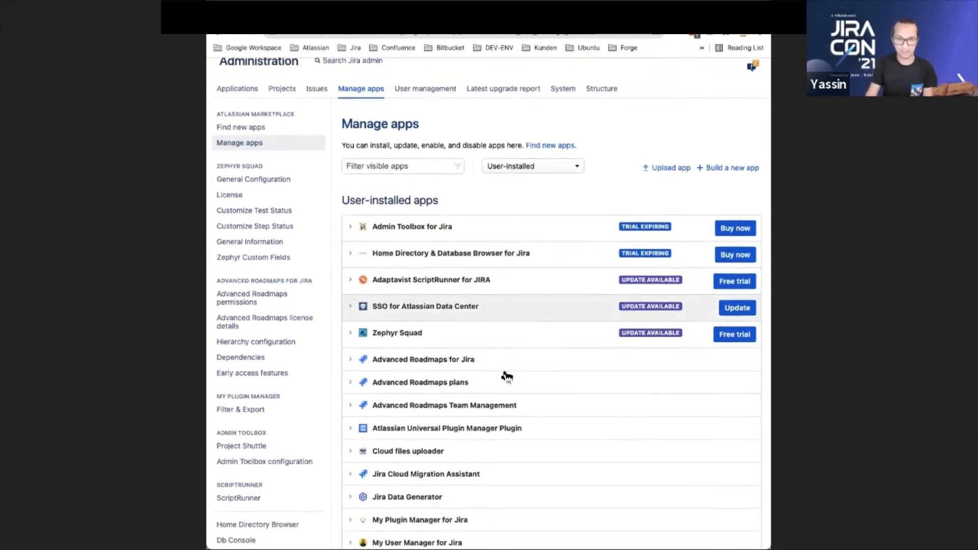
pyautogui.click(388, 446)
pyautogui.scroll(-7, 466, 448)
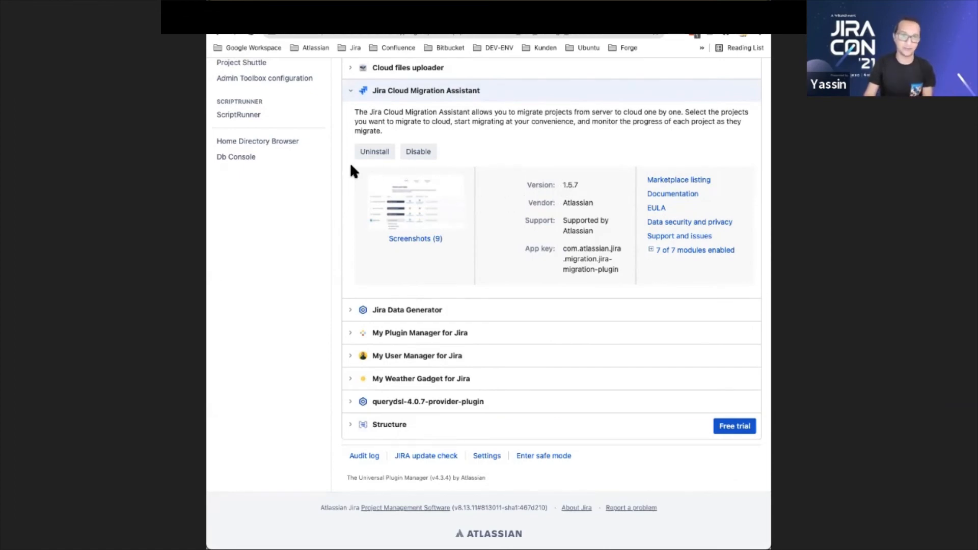
pyautogui.scroll(9, 499, 193)
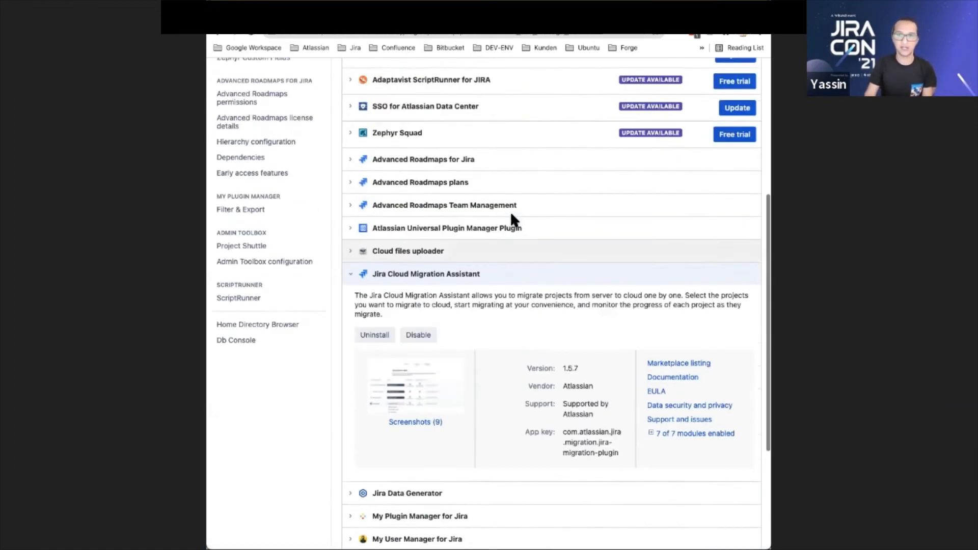
pyautogui.click(567, 150)
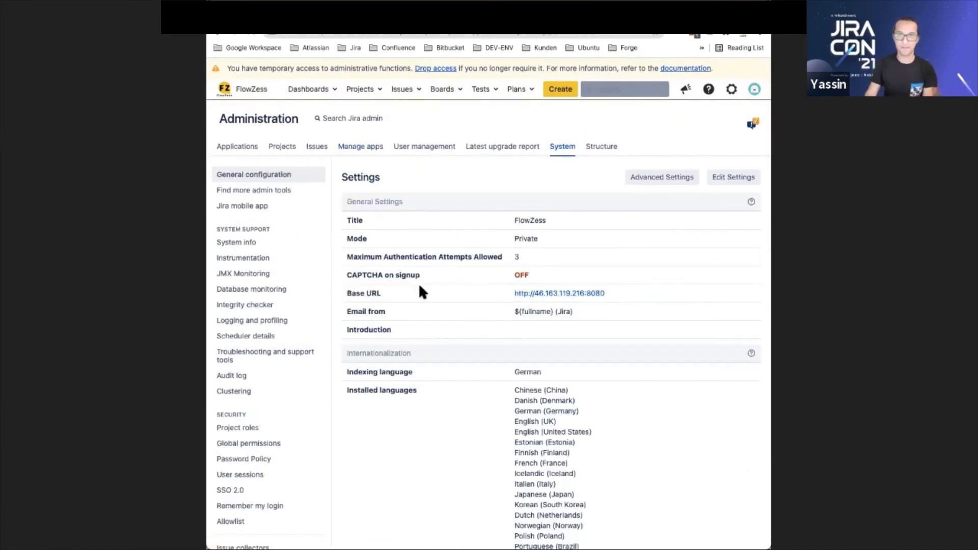
pyautogui.scroll(-3, 456, 285)
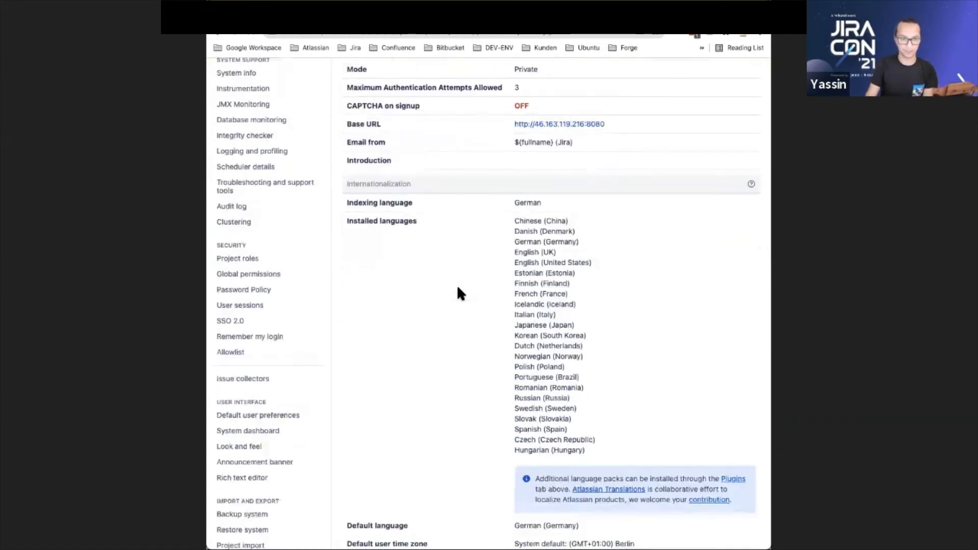
pyautogui.scroll(3, 455, 282)
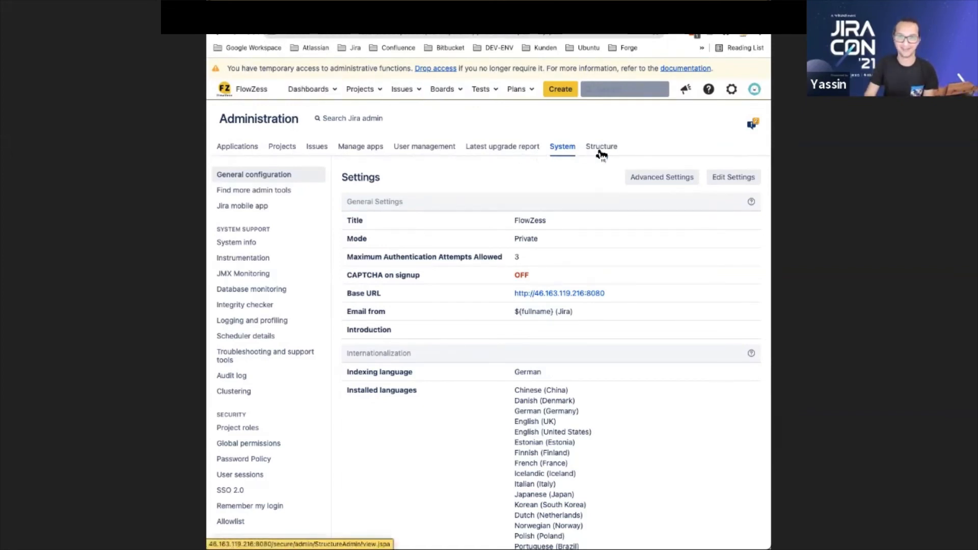
pyautogui.click(257, 150)
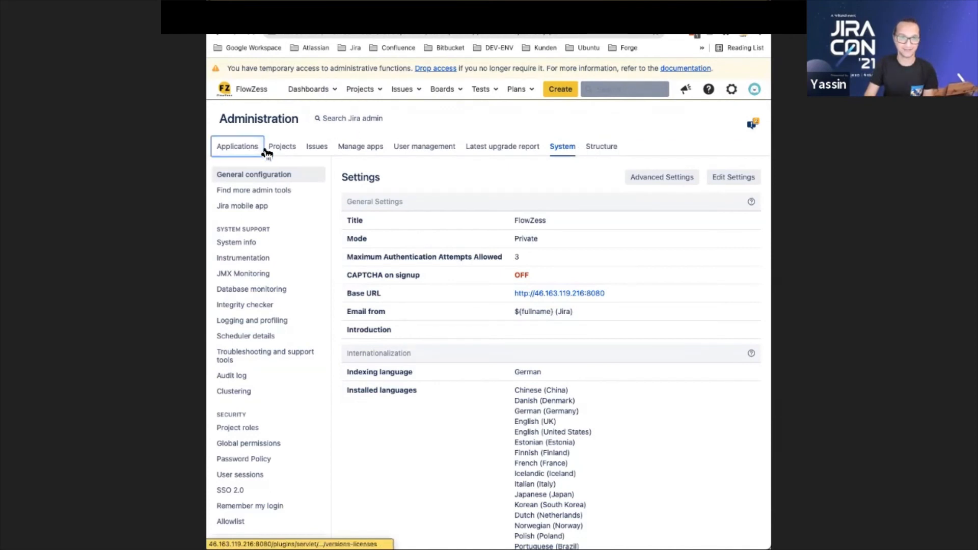
pyautogui.click(597, 38)
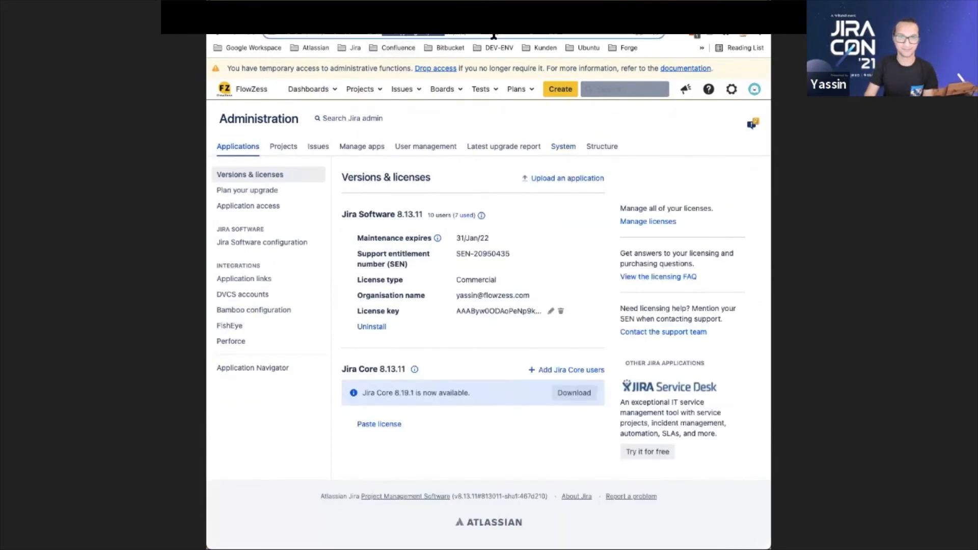
# Open Migrate to cloud in the System administration and go to the Migration Assistant home
pyautogui.click(557, 152)
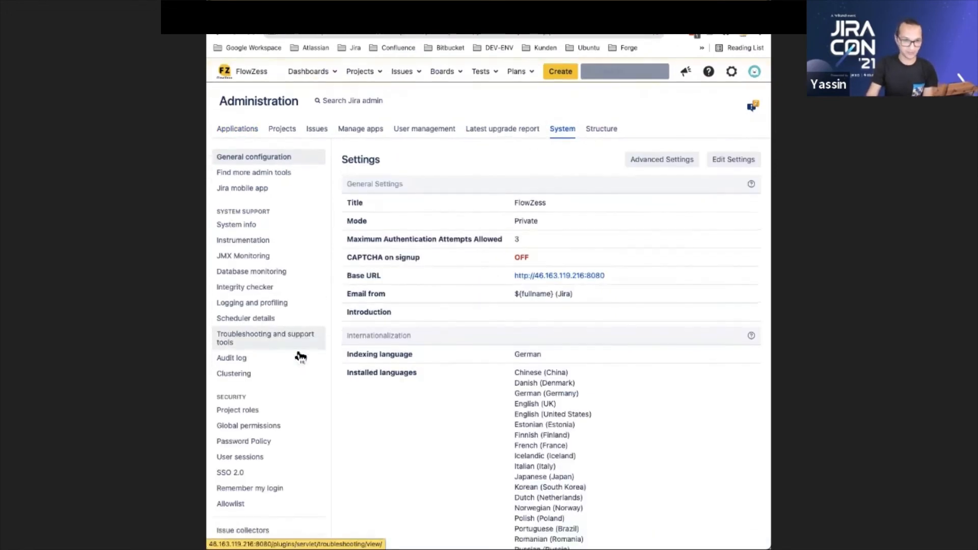
pyautogui.scroll(-9, 301, 357)
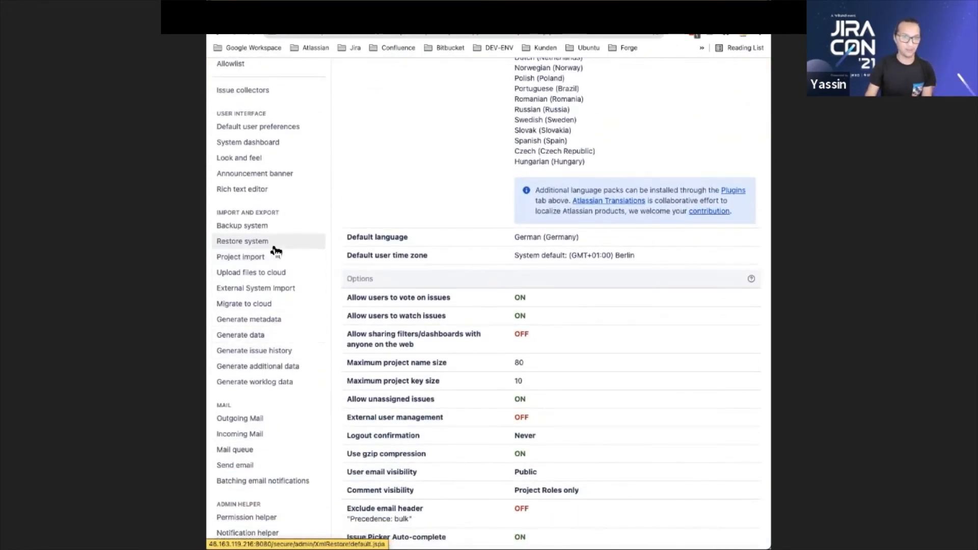
pyautogui.click(263, 305)
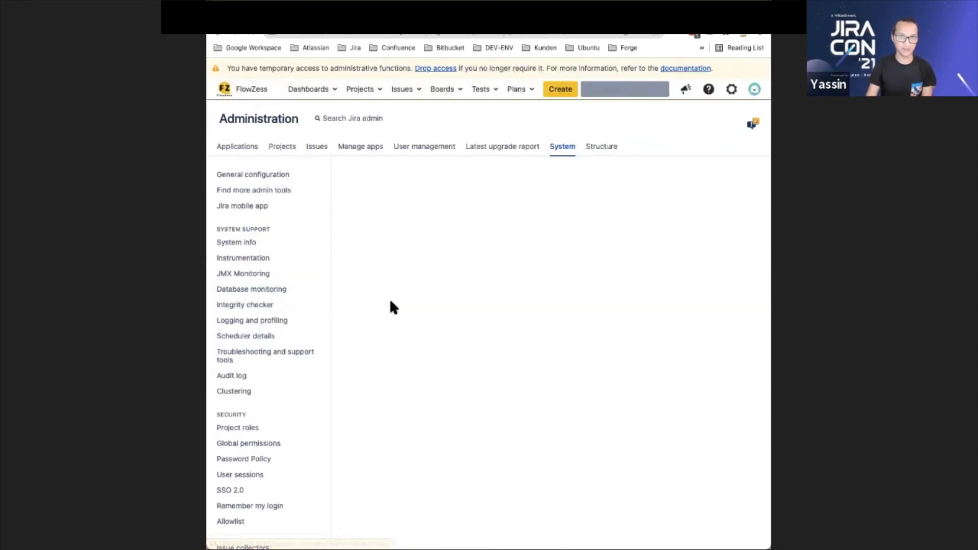
pyautogui.click(356, 185)
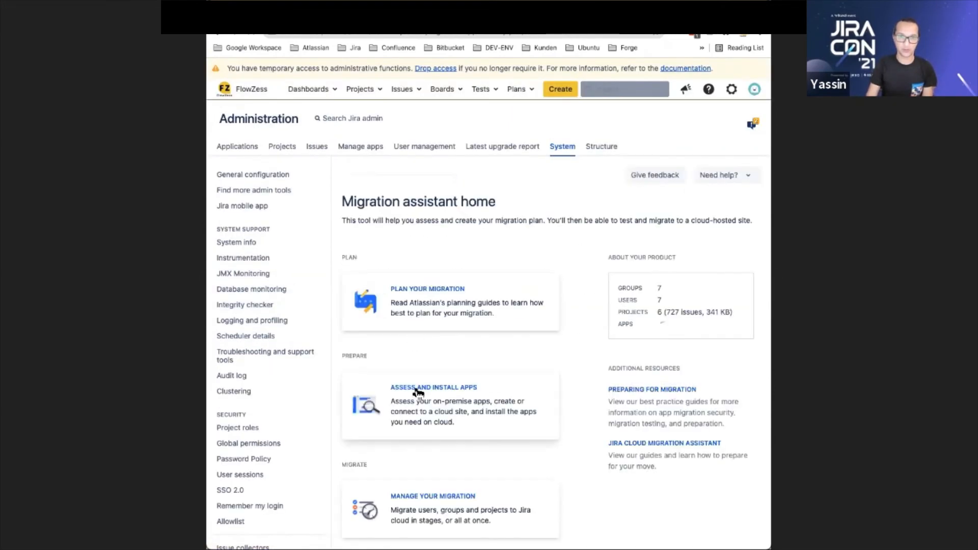
# Open the app assessment, examine the apps' cloud status options, cloud availability and migration paths, and close it
pyautogui.click(448, 399)
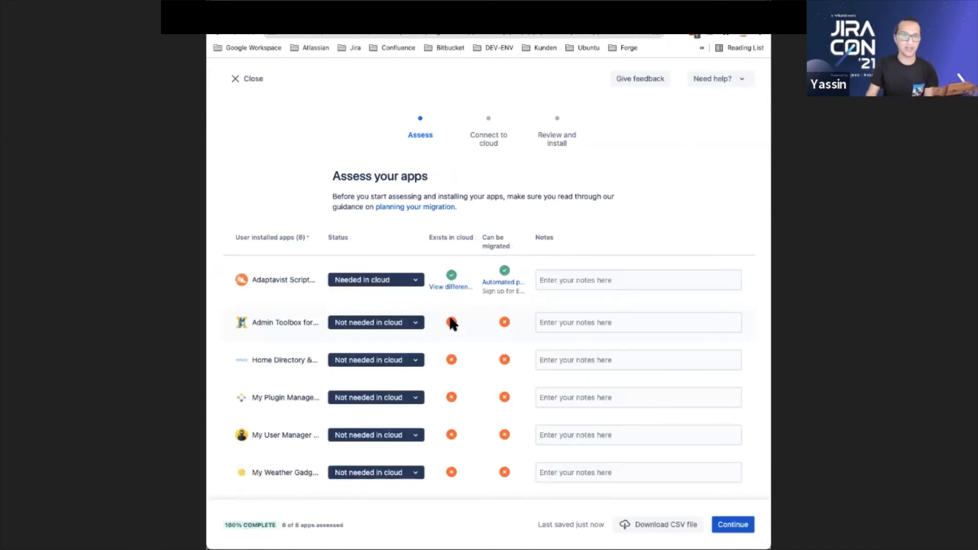
pyautogui.click(385, 280)
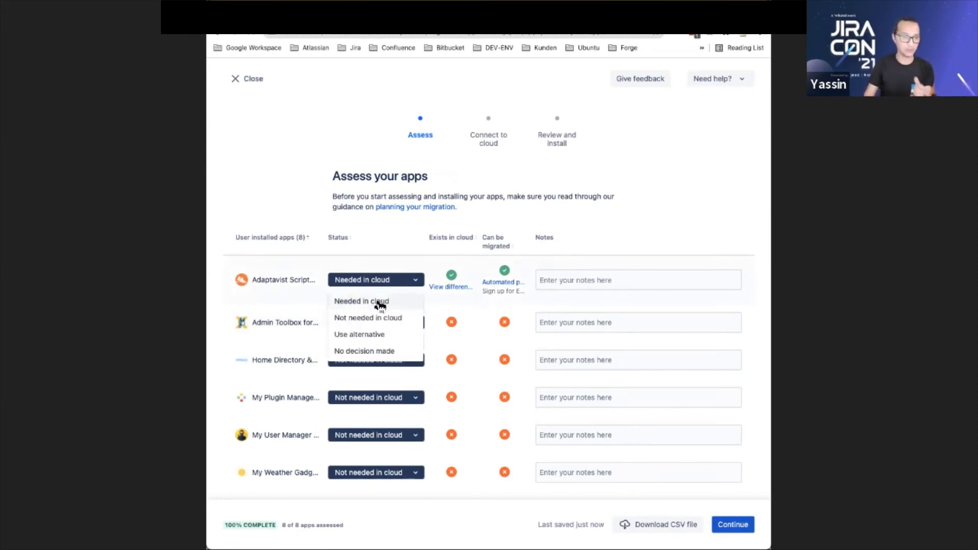
pyautogui.click(329, 219)
pyautogui.click(599, 282)
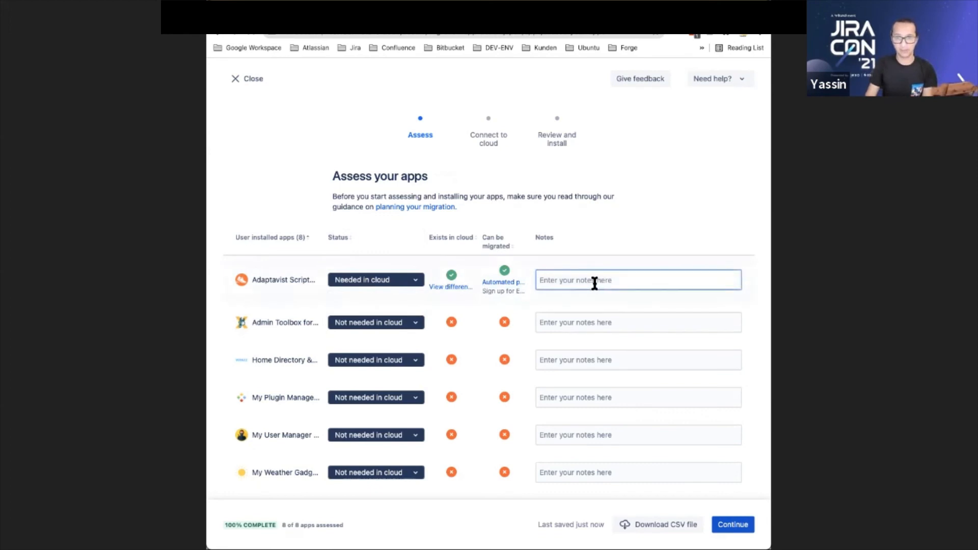
pyautogui.scroll(-2, 448, 302)
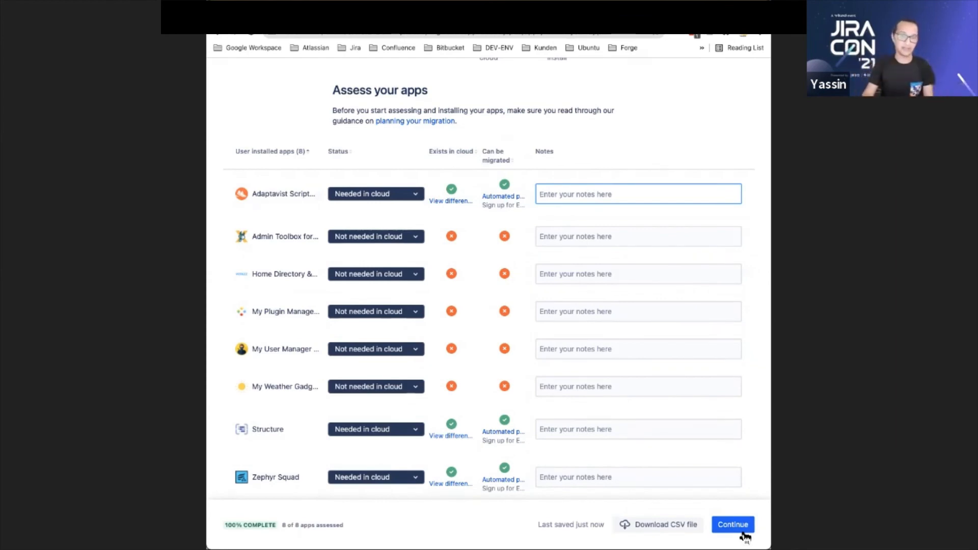
pyautogui.scroll(2, 499, 324)
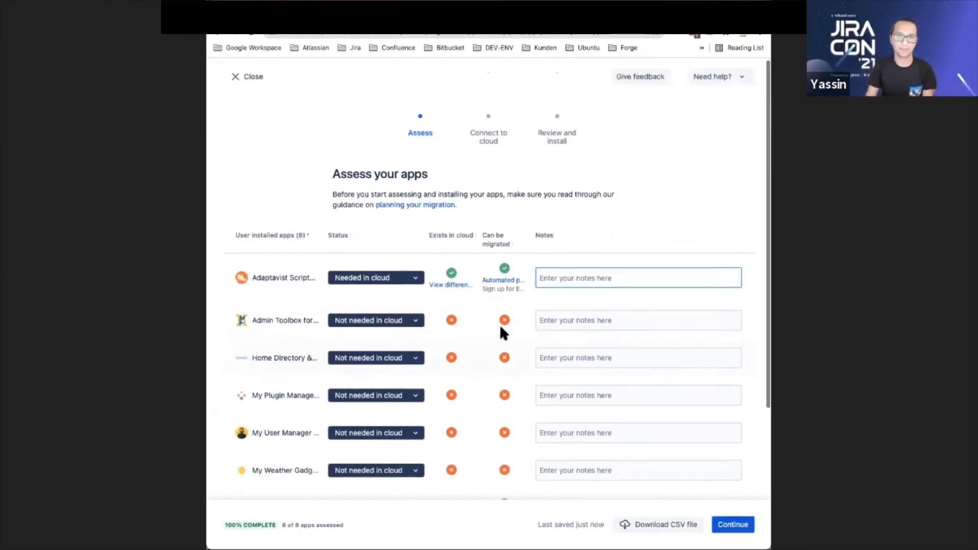
pyautogui.click(233, 80)
# Start creating a new migration from the Migrations dashboard and proceed to the cloud site connection
pyautogui.scroll(-5, 560, 346)
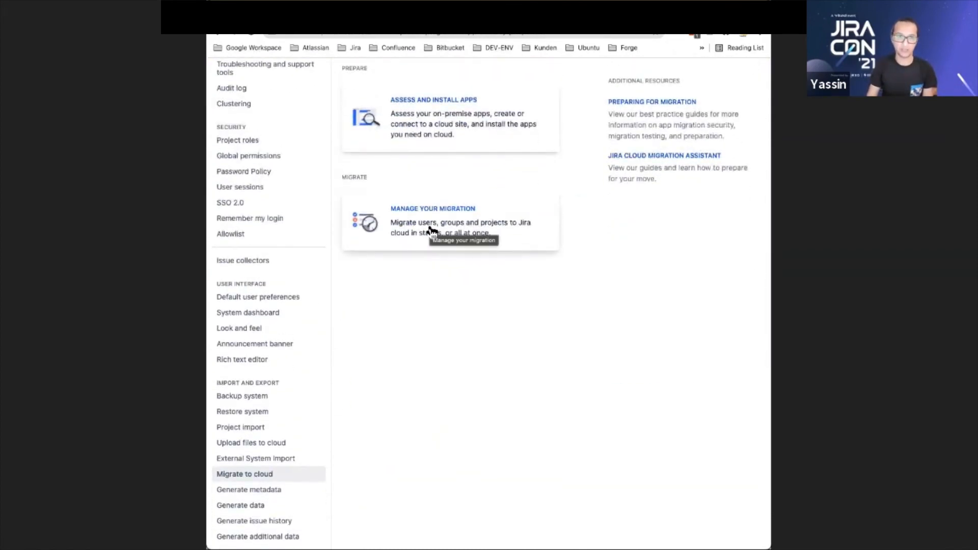
pyautogui.click(430, 229)
pyautogui.scroll(6, 584, 309)
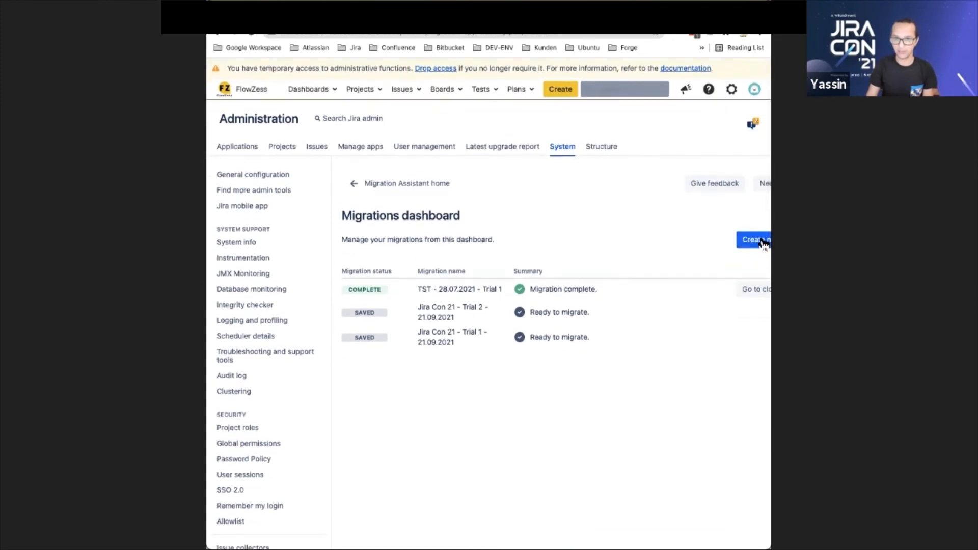
pyautogui.click(762, 241)
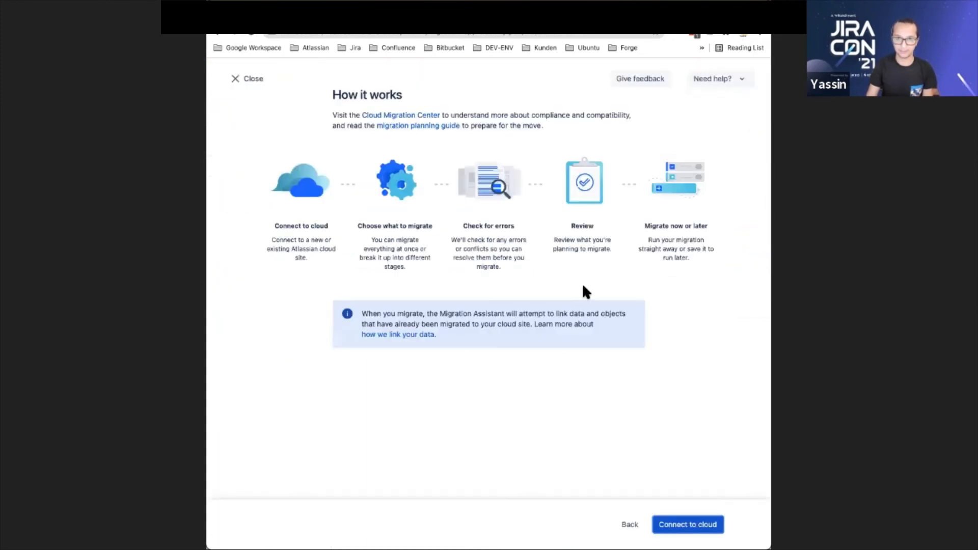
pyautogui.click(672, 530)
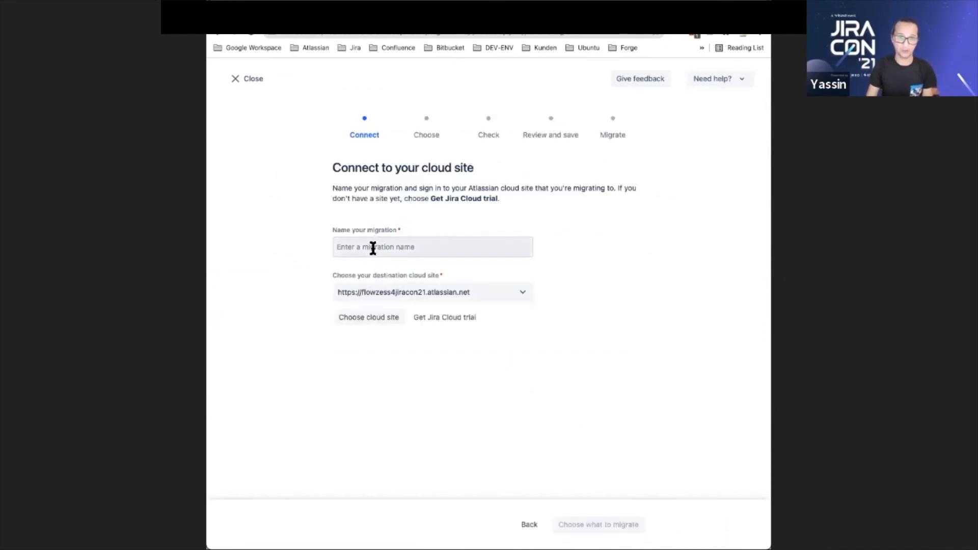
pyautogui.click(373, 248)
pyautogui.write('Jira Co')
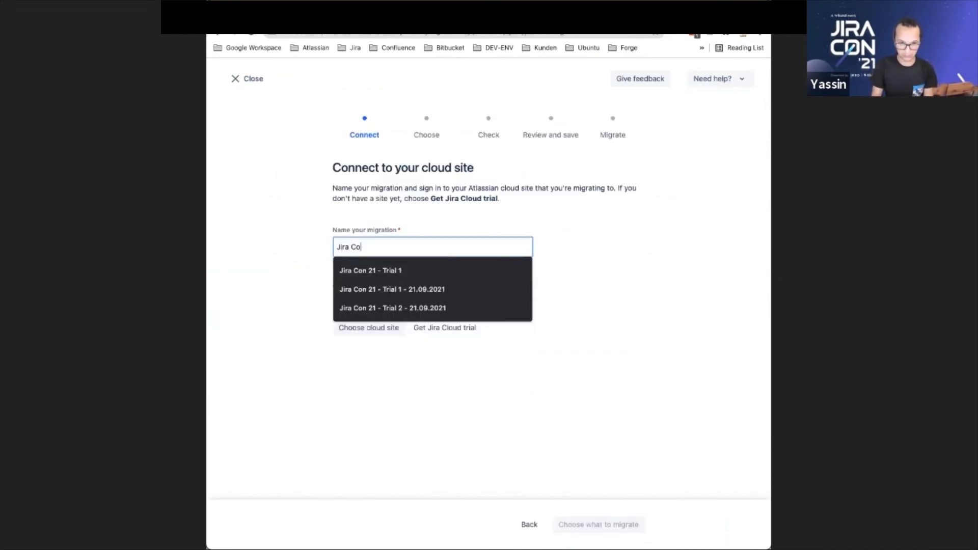
pyautogui.write('n Migration ')
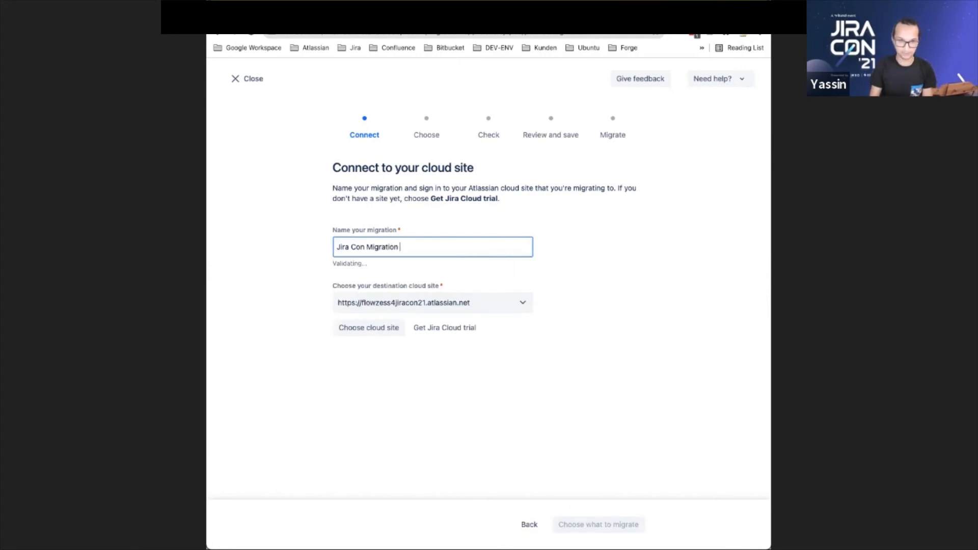
pyautogui.write('2021')
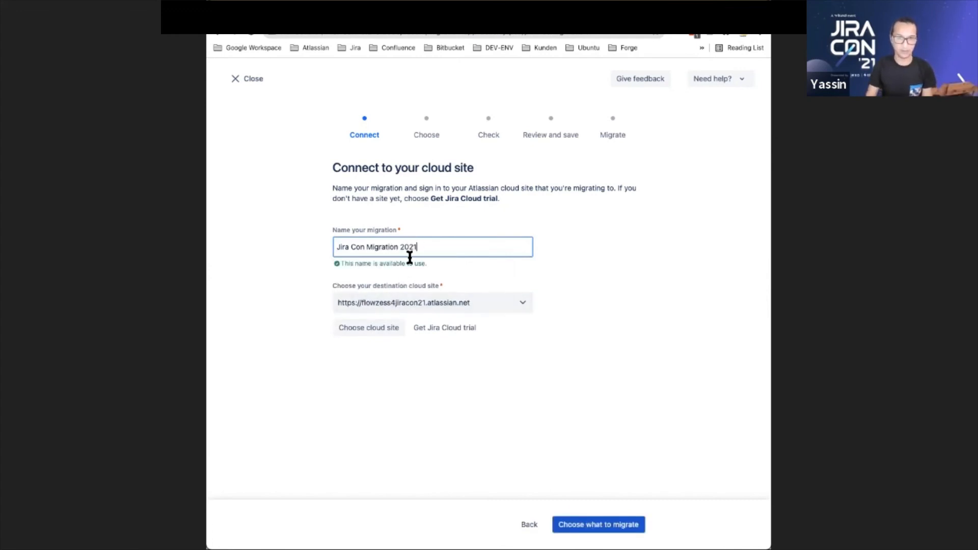
pyautogui.click(395, 307)
pyautogui.click(369, 338)
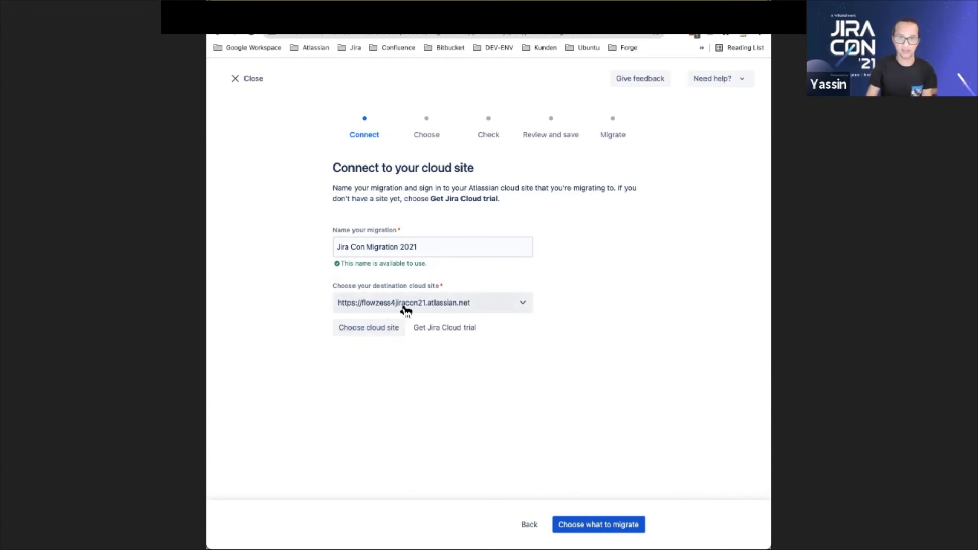
pyautogui.click(572, 524)
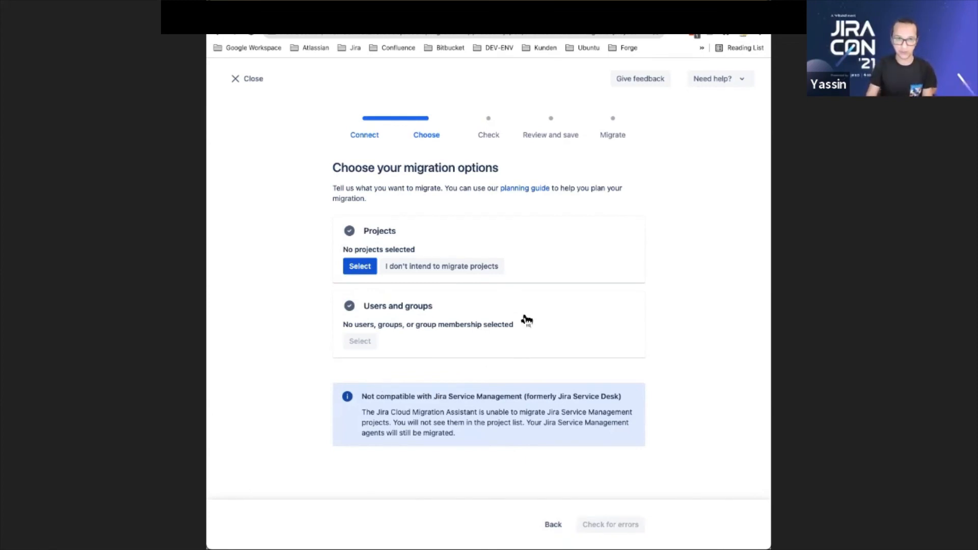
# Select My JiraCon 21 Project as the only project and add it to the migration
pyautogui.click(361, 267)
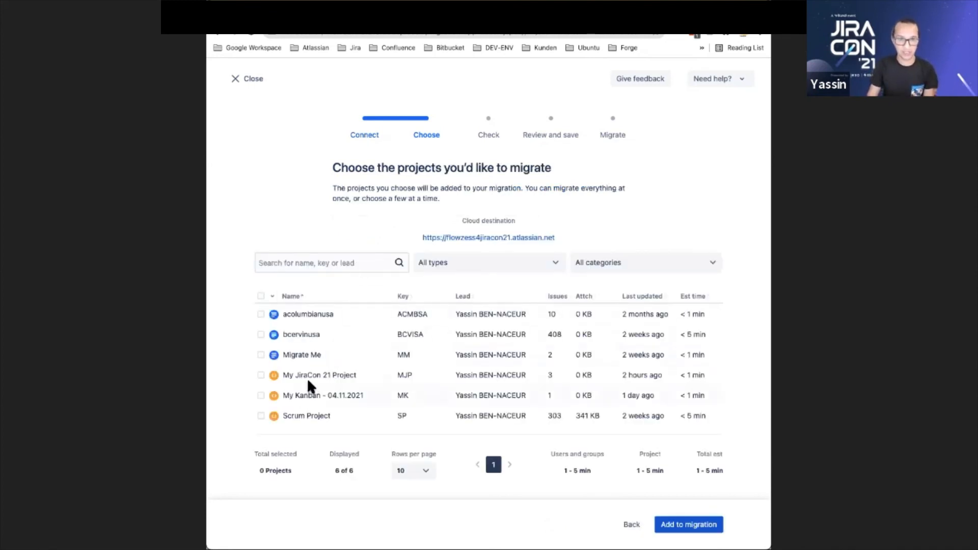
pyautogui.click(260, 375)
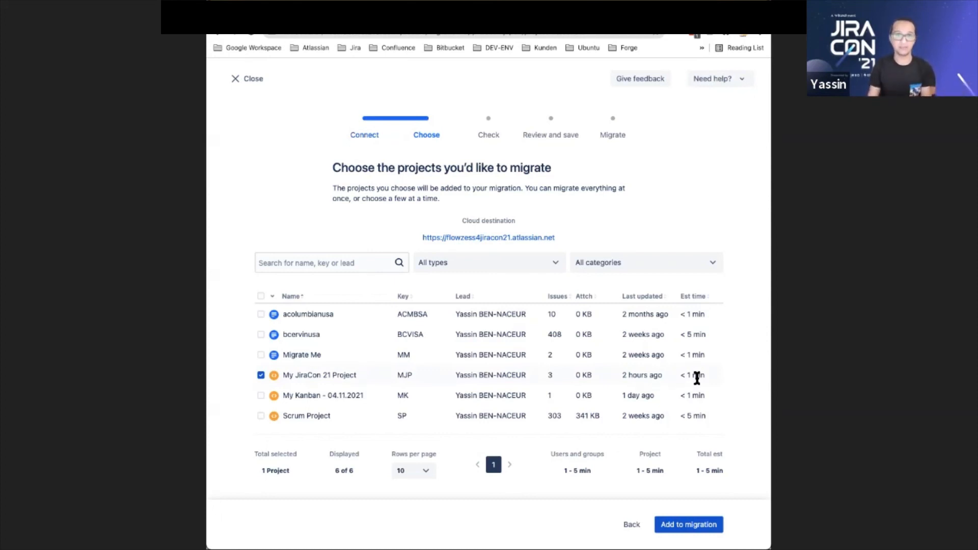
pyautogui.scroll(-1, 631, 419)
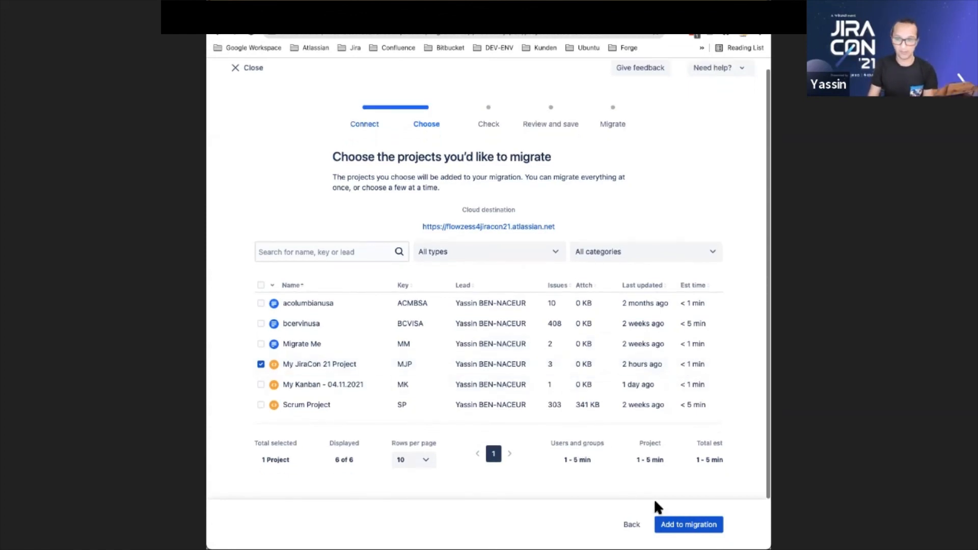
pyautogui.click(674, 526)
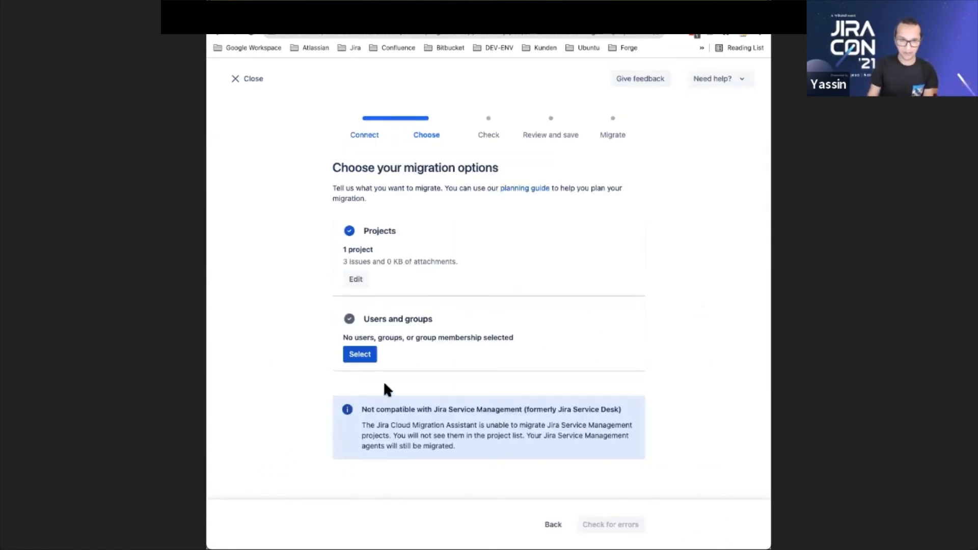
# Add all users and groups from the Jira directory to the migration, with the group membership option set to Preserve group membership
pyautogui.click(368, 354)
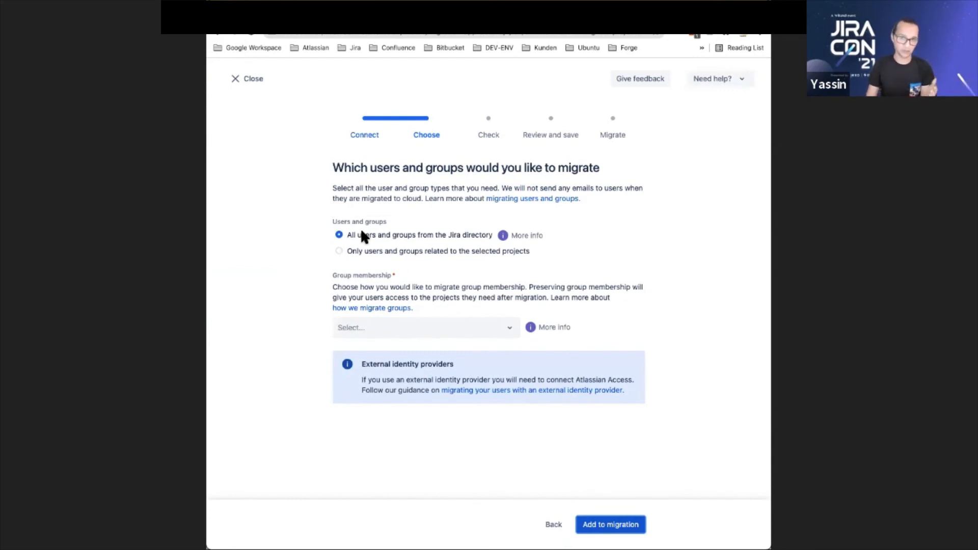
pyautogui.click(407, 329)
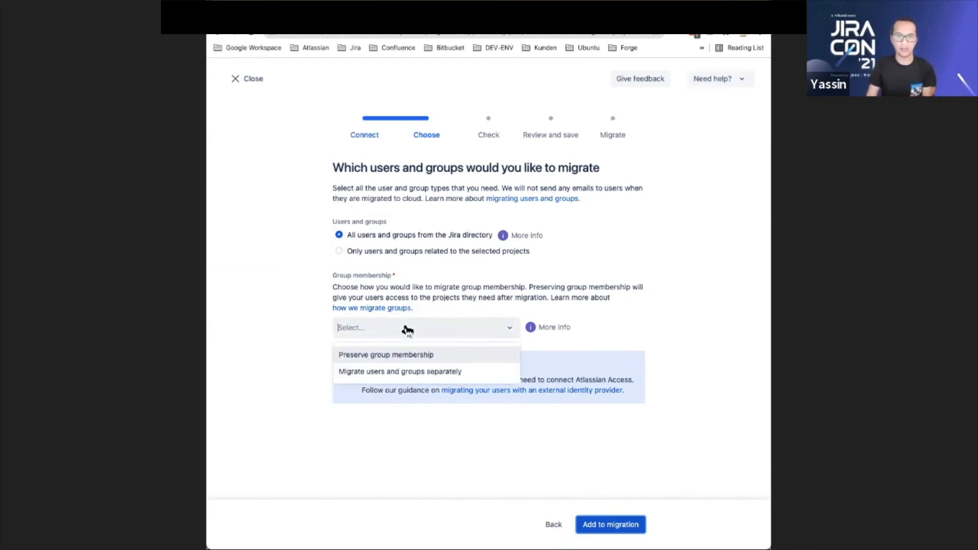
pyautogui.click(389, 357)
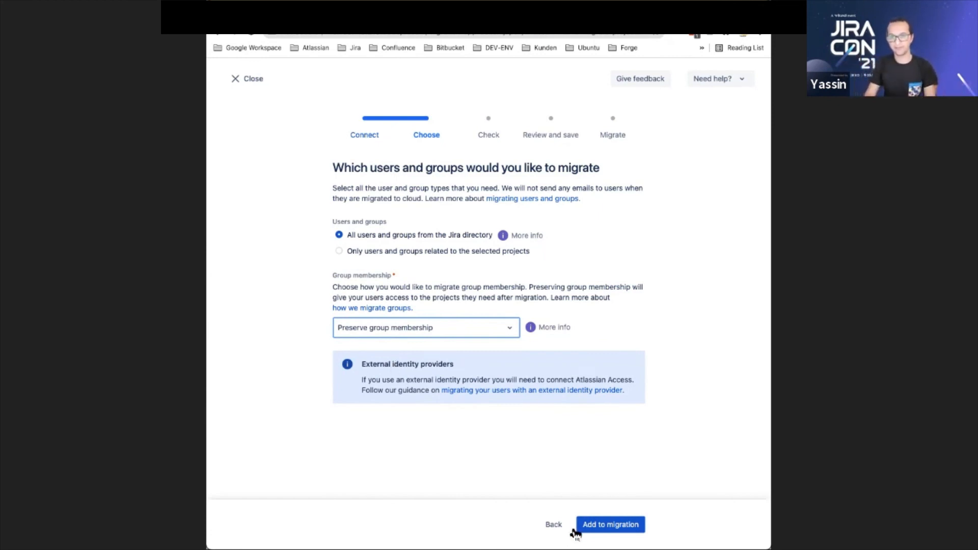
pyautogui.click(591, 525)
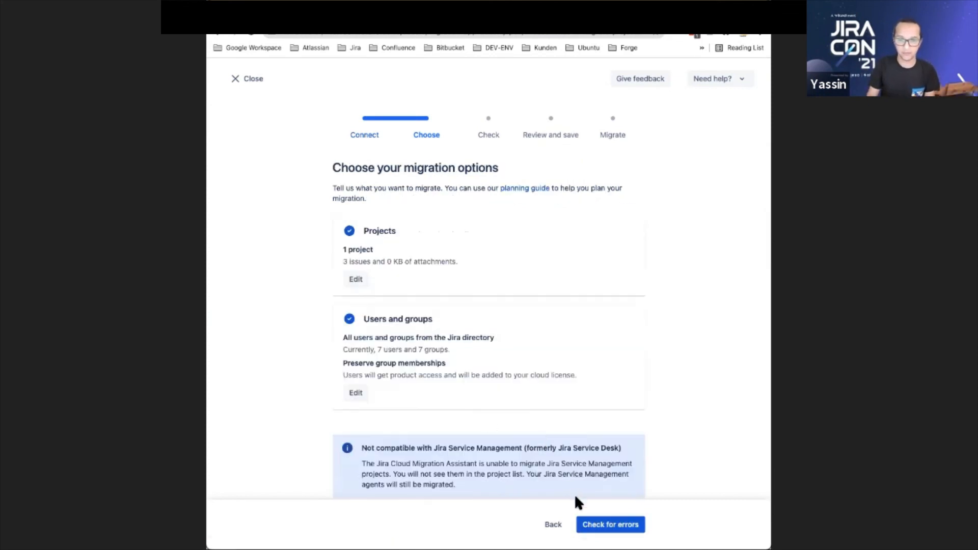
# Check the migration for errors and examine the details of the warning about groups that already exist in the cloud site
pyautogui.click(596, 524)
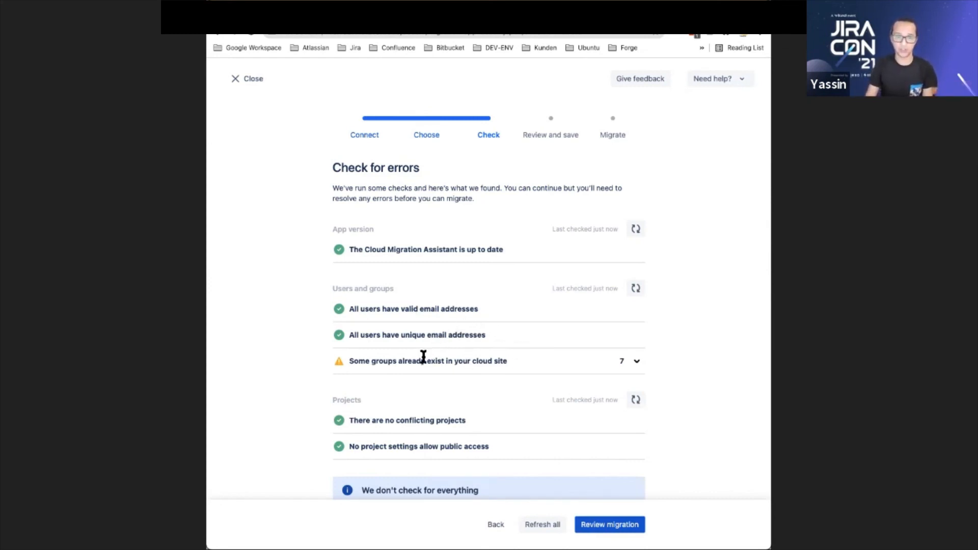
pyautogui.click(636, 361)
pyautogui.scroll(-2, 603, 351)
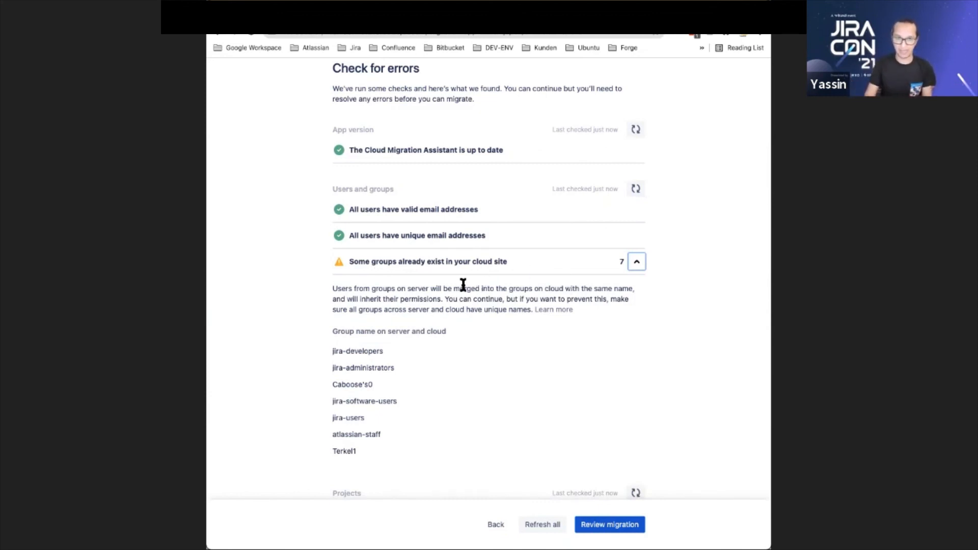
pyautogui.doubleClick(343, 355)
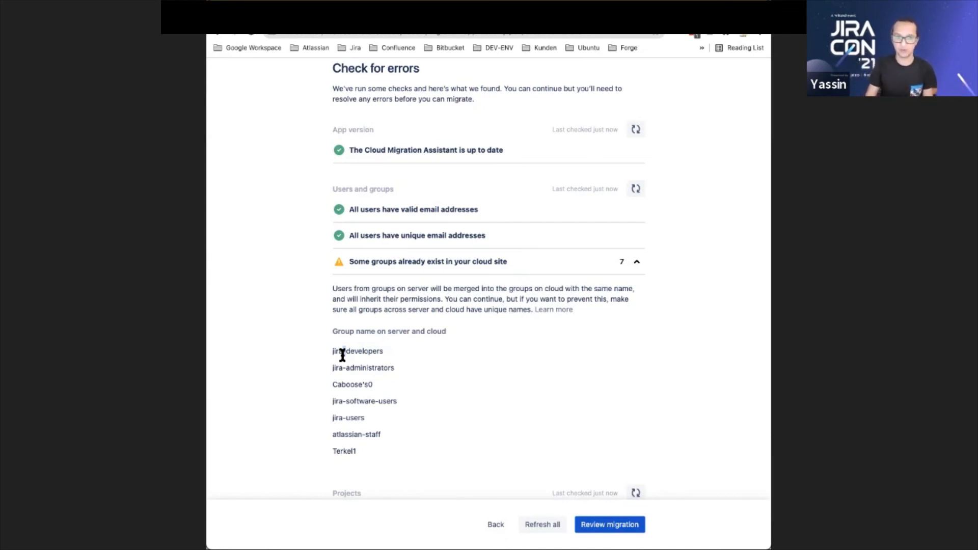
pyautogui.click(636, 262)
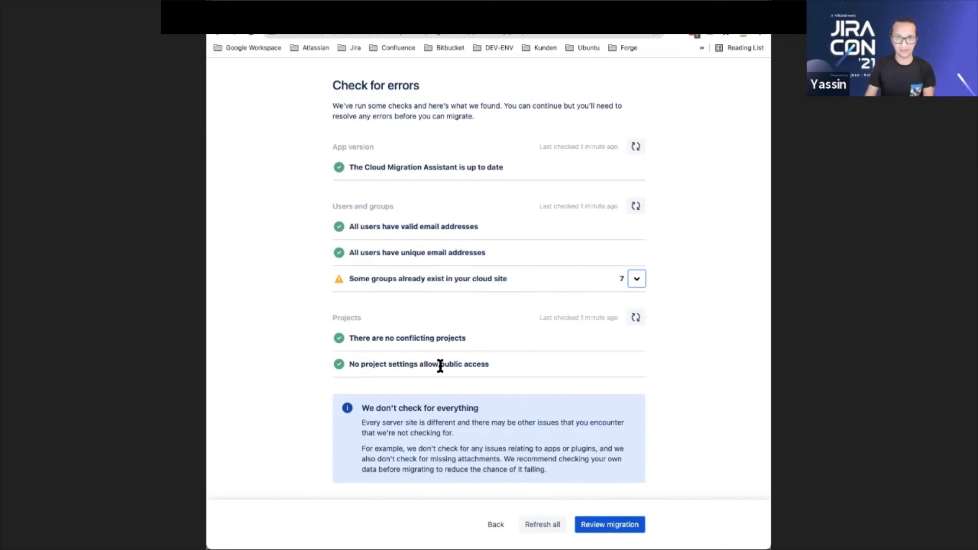
# Review and run the migration, and follow its progress in the details of Jira Con Migration 2021
pyautogui.click(600, 524)
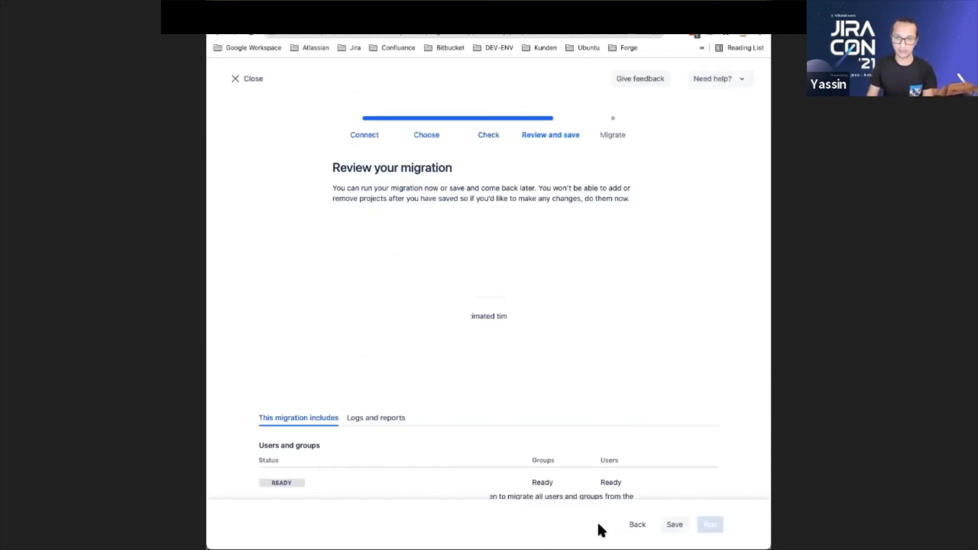
pyautogui.scroll(-5, 582, 450)
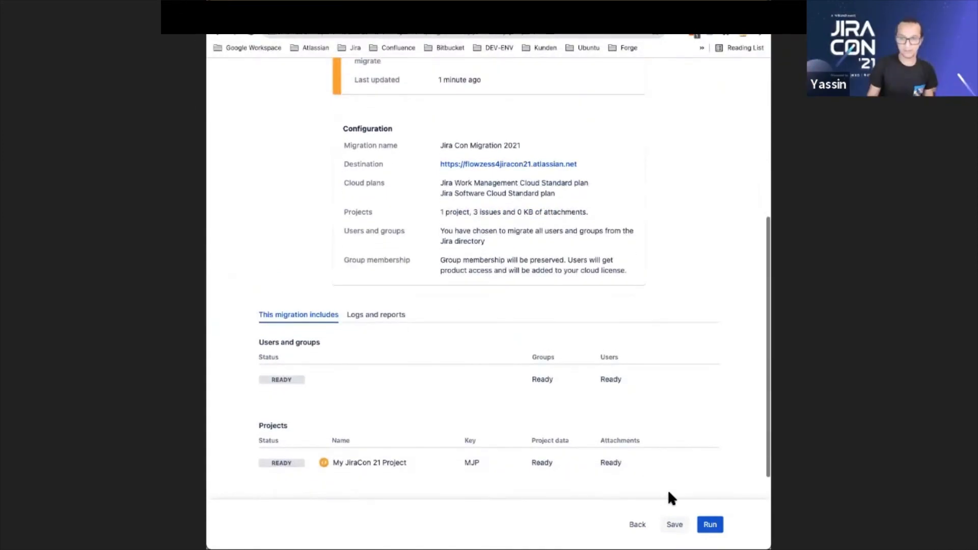
pyautogui.click(708, 526)
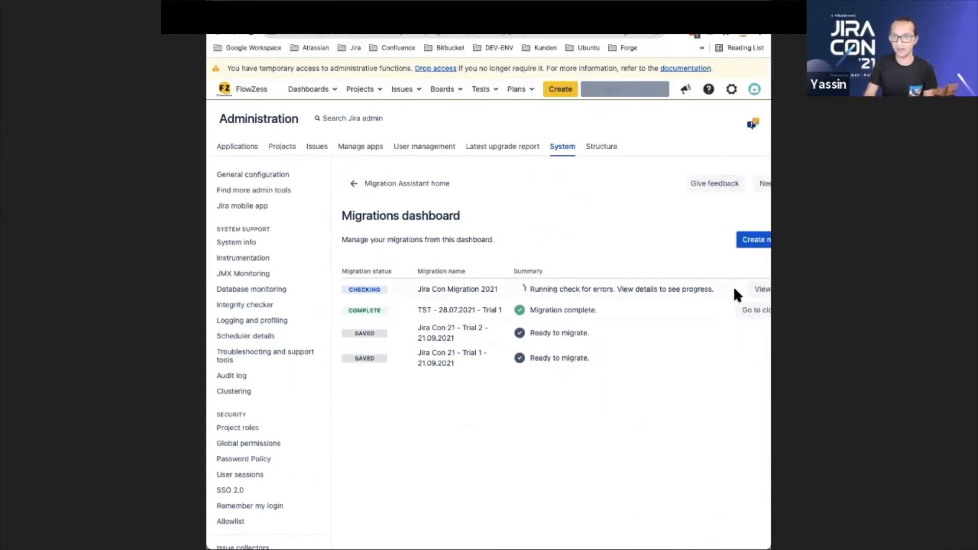
pyautogui.click(758, 288)
pyautogui.scroll(-3, 370, 297)
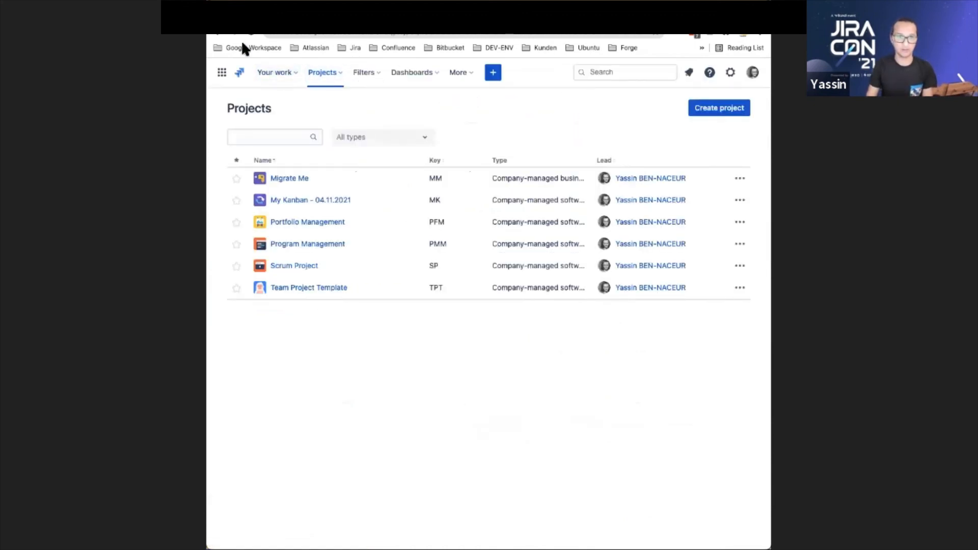
# Open My JiraCon 21 Project on the cloud site and compare its Kanban board and issues with the server's board
pyautogui.click(250, 34)
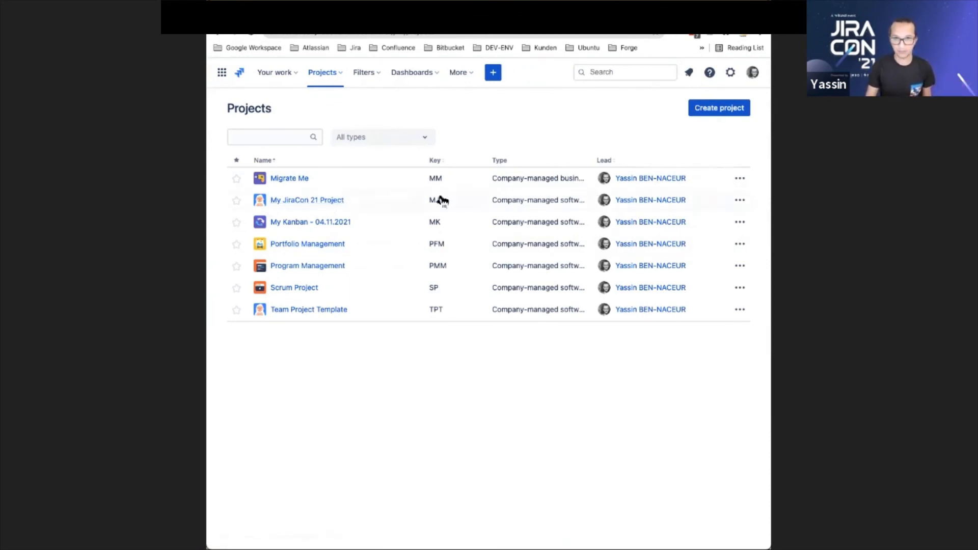
pyautogui.click(321, 200)
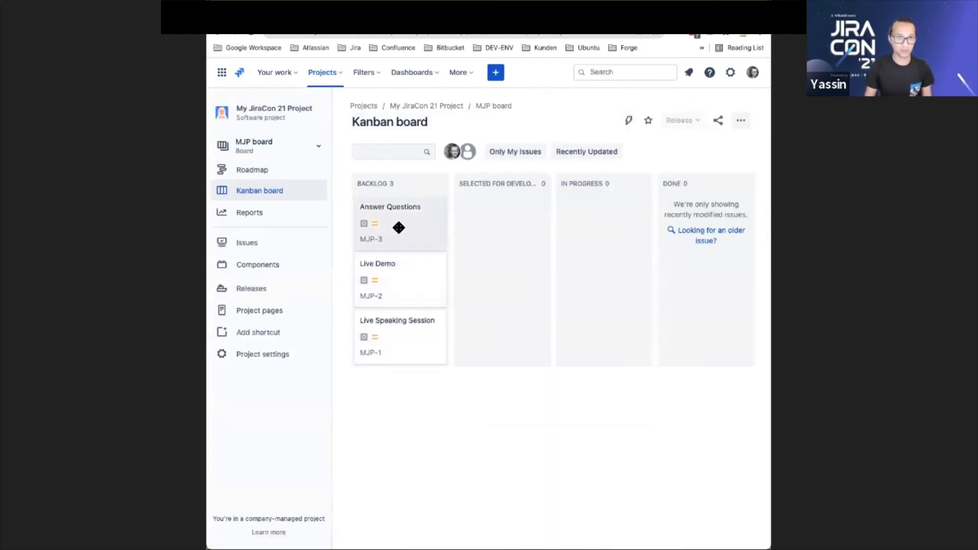
pyautogui.click(419, 228)
pyautogui.click(725, 112)
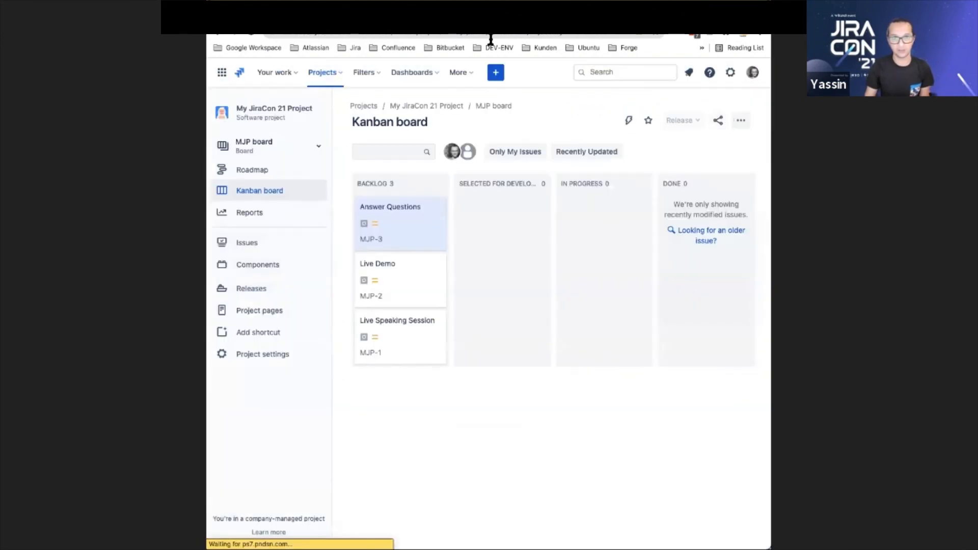
pyautogui.hotkey('ctrl', 'Tab')
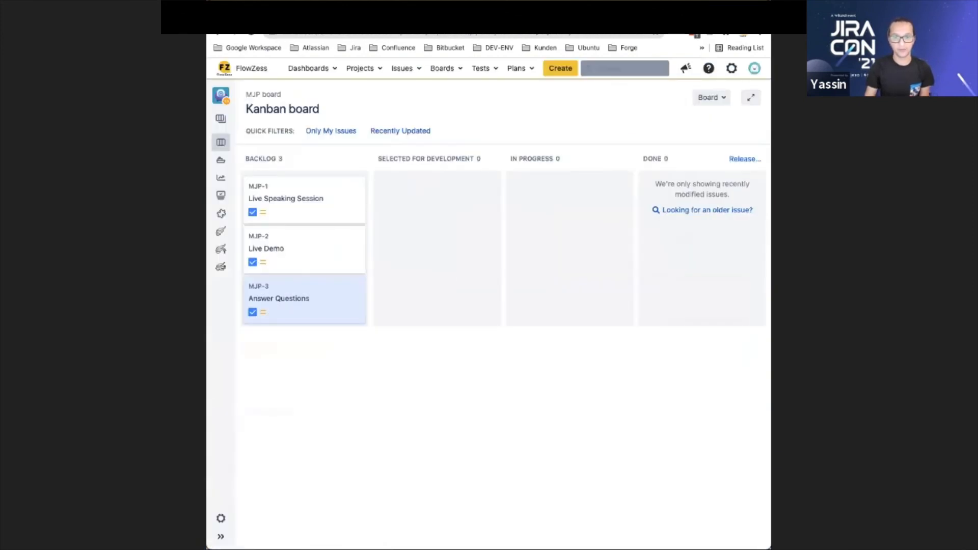
pyautogui.press('super+Tab')
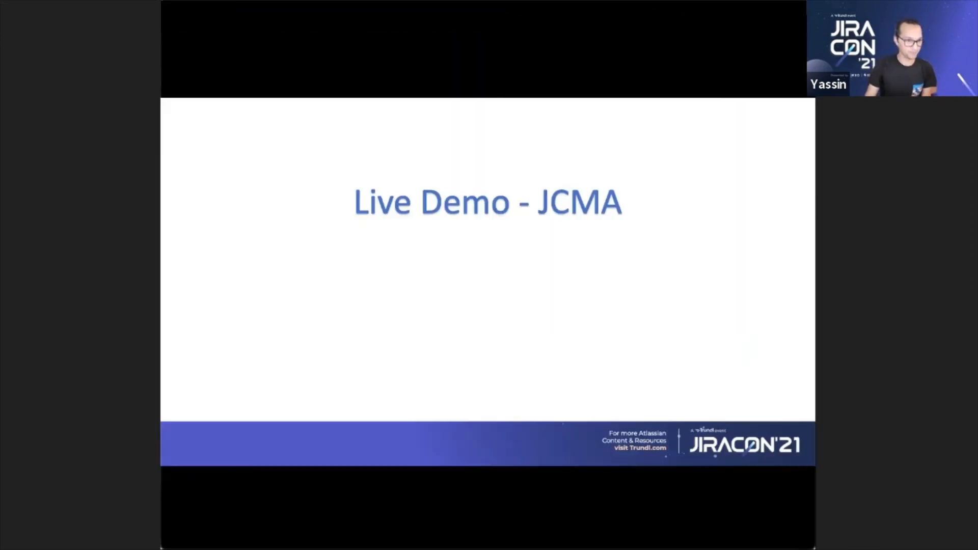